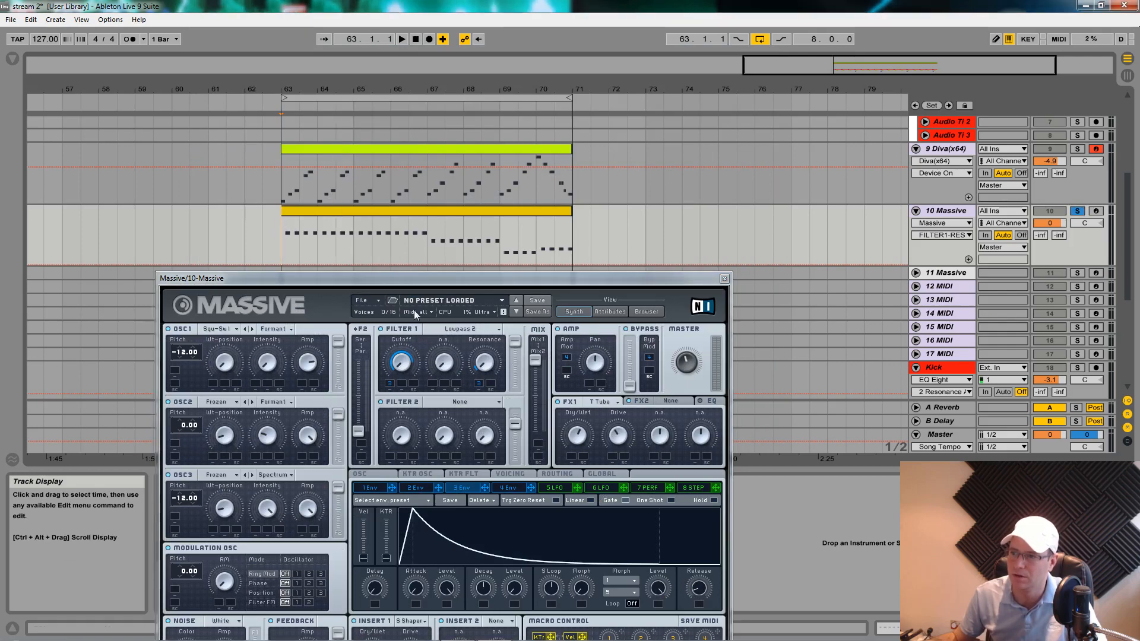
Listen to the loop with the Massive track soloed, compare it in the full mix, and solo the track again
{"action": "key", "text": "space"}
{"action": "left_click_drag", "start_coordinate": [441, 284], "coordinate": [458, 58]}
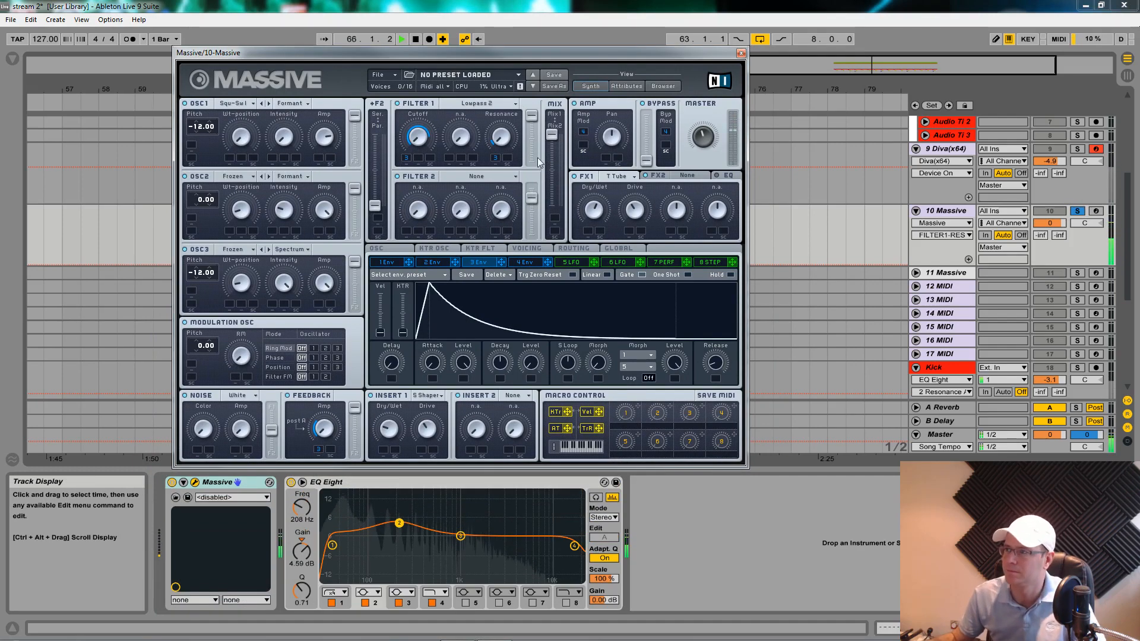
{"action": "key", "text": "space"}
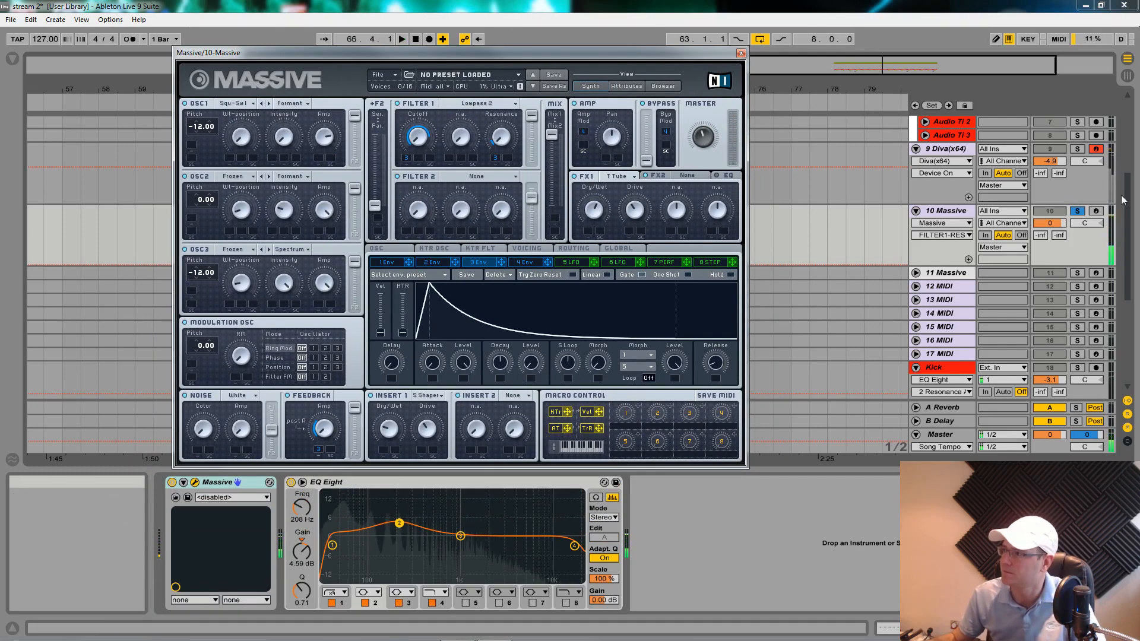
{"action": "left_click", "coordinate": [1076, 212]}
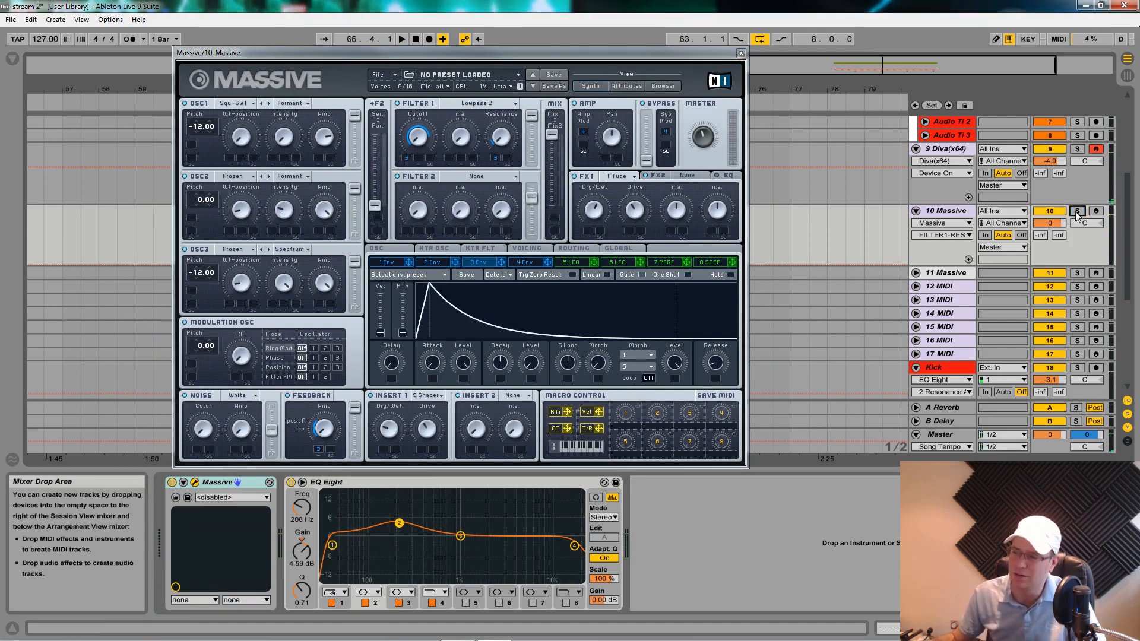
{"action": "key", "text": "space"}
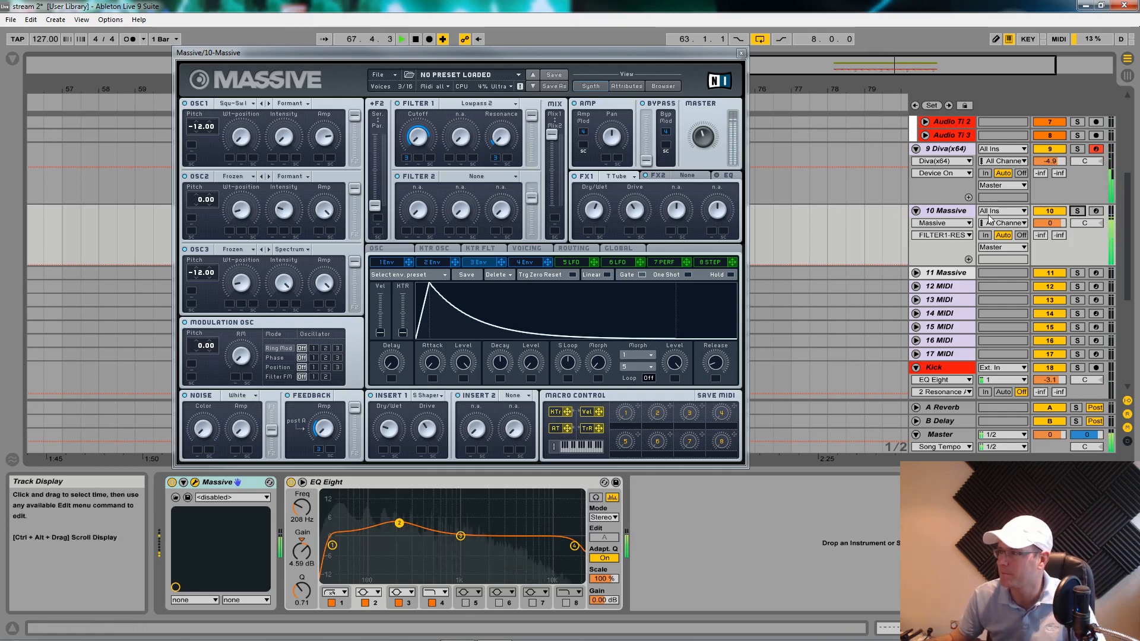
{"action": "left_click", "coordinate": [1076, 212]}
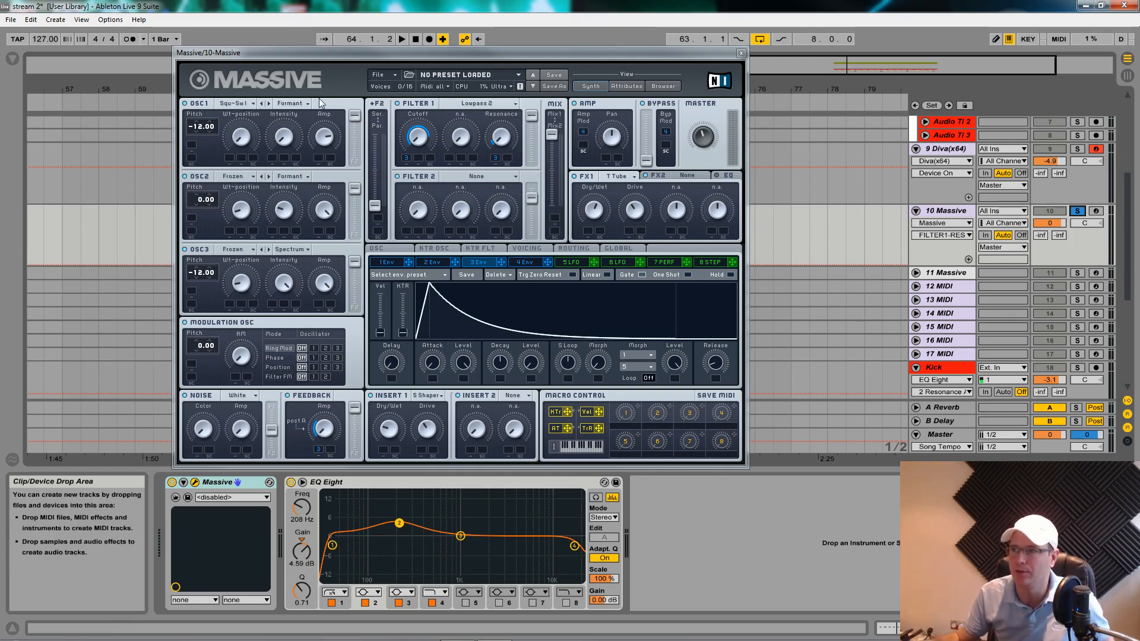
Set the project tempo to 141.00 BPM and audition the Massive bass in the full mix and soloed
{"action": "left_click_drag", "start_coordinate": [45, 39], "coordinate": [45, 27]}
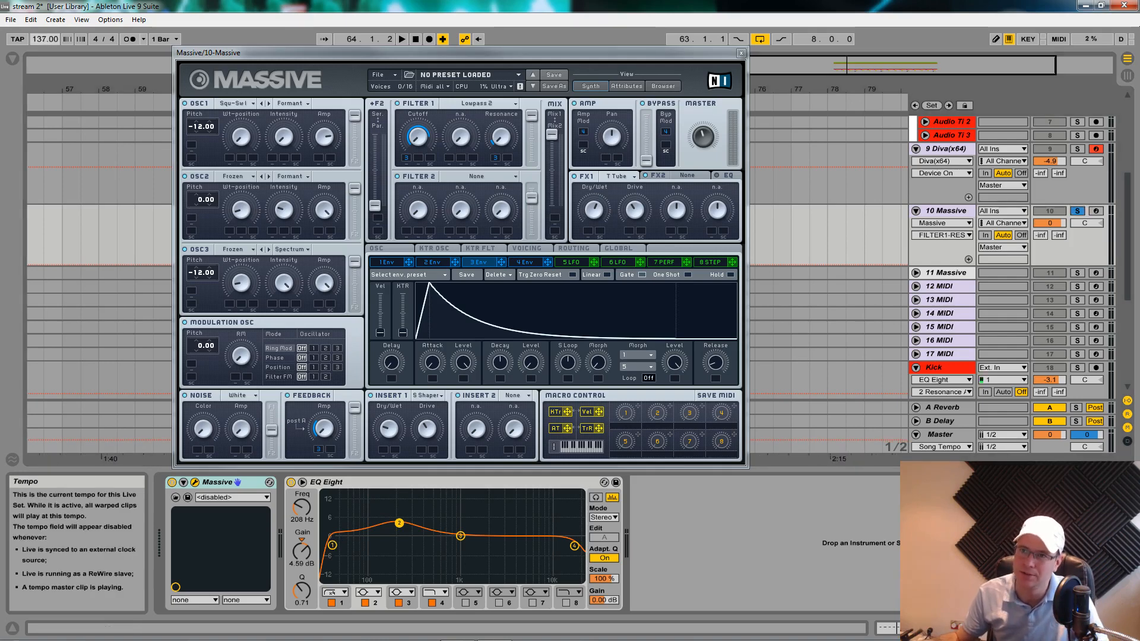
{"action": "key", "text": "space"}
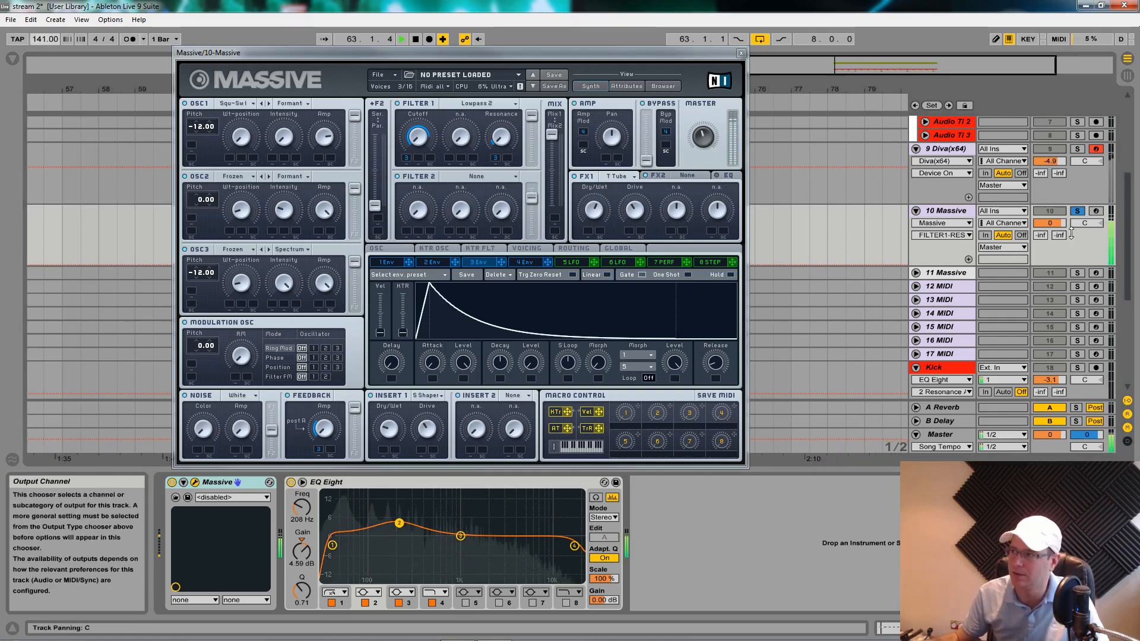
{"action": "left_click", "coordinate": [1077, 211]}
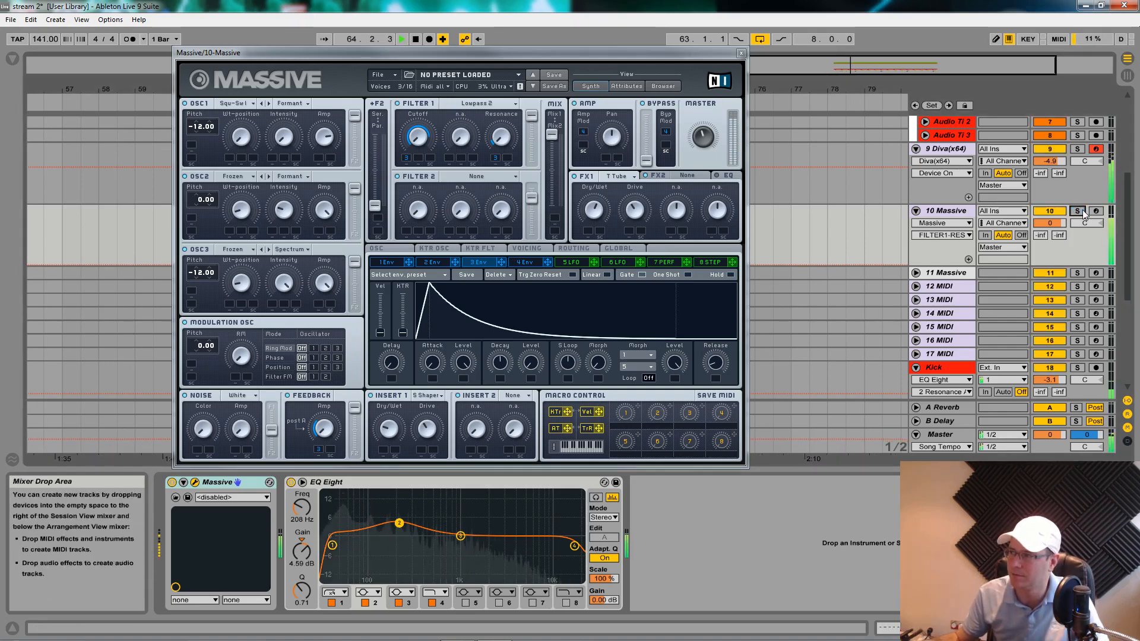
{"action": "left_click", "coordinate": [1080, 211]}
{"action": "key", "text": "space"}
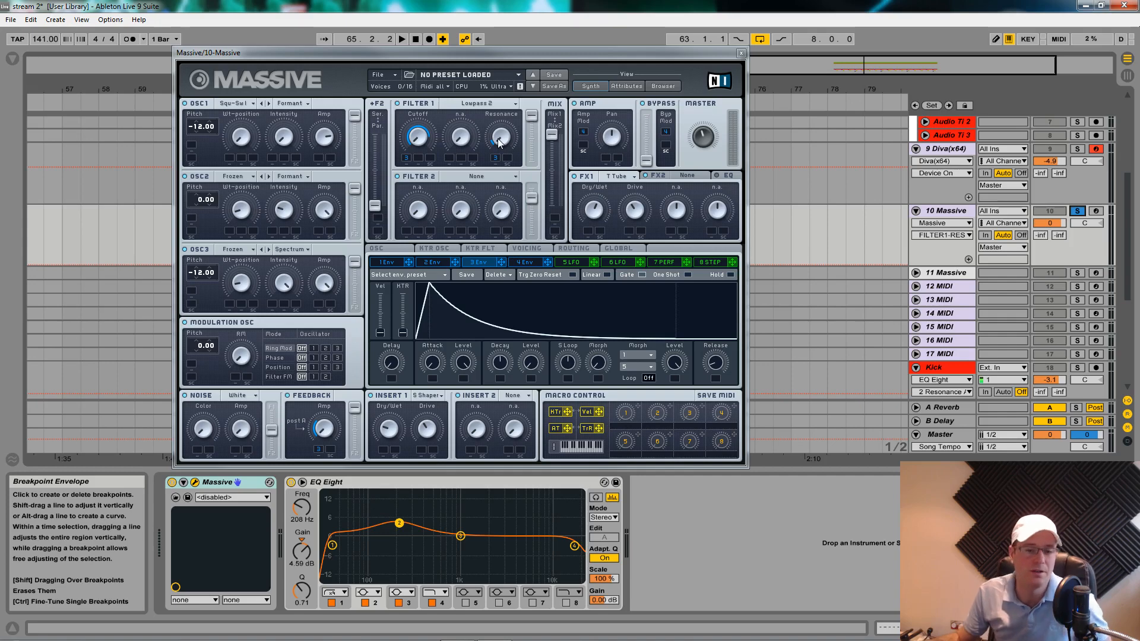
Reset the Massive synth to a new untitled sound, with its window moved clear of the device chain
{"action": "left_click_drag", "start_coordinate": [530, 59], "coordinate": [557, 58]}
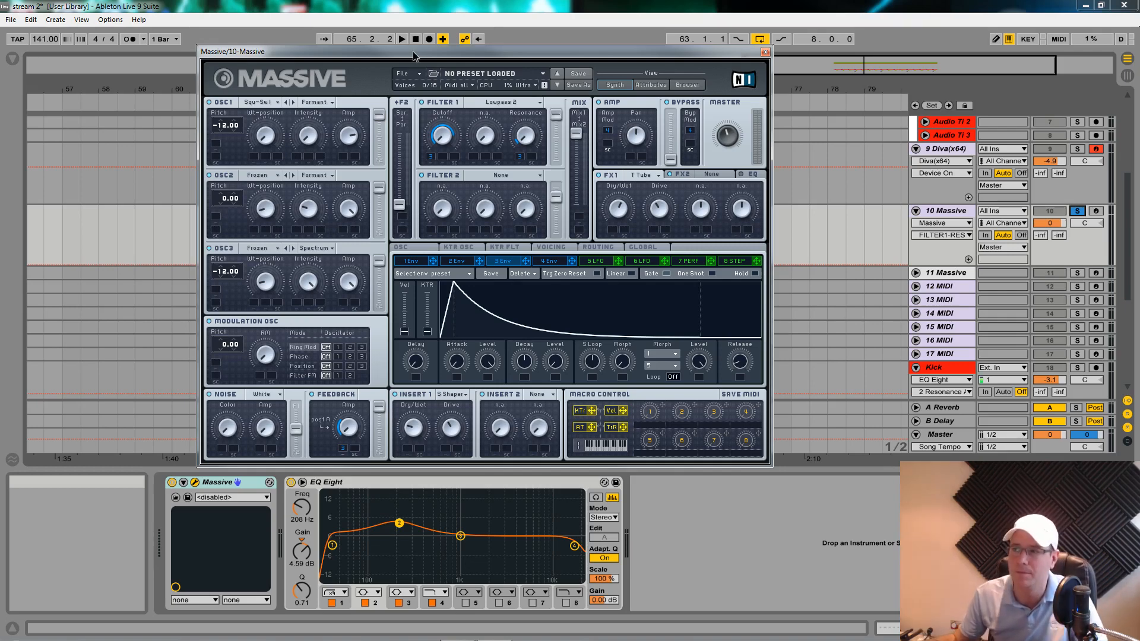
{"action": "left_click_drag", "start_coordinate": [412, 51], "coordinate": [412, 47]}
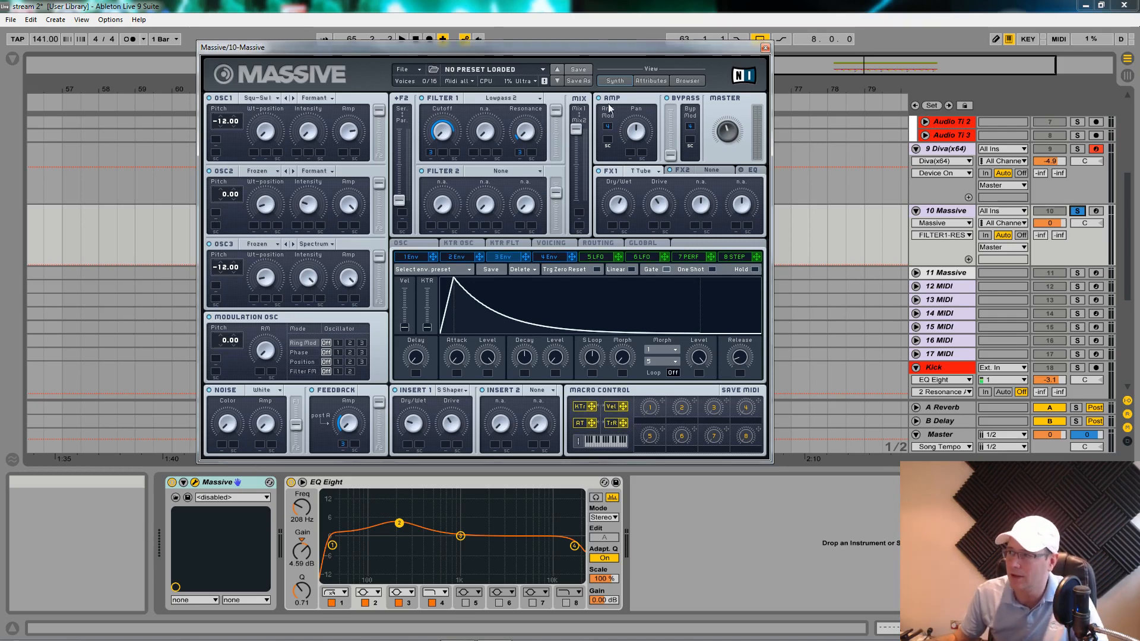
{"action": "left_click", "coordinate": [421, 70]}
{"action": "left_click", "coordinate": [410, 70]}
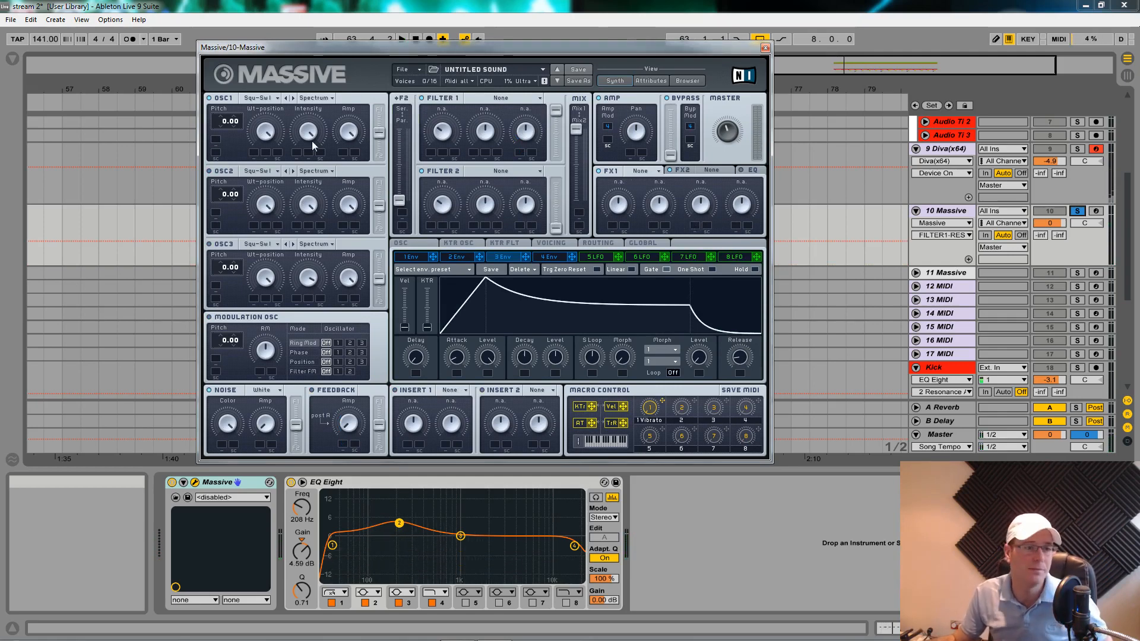
Adjust OSC1's Wt-position and set its pitch to -12.00
{"action": "left_click_drag", "start_coordinate": [263, 132], "coordinate": [260, 265]}
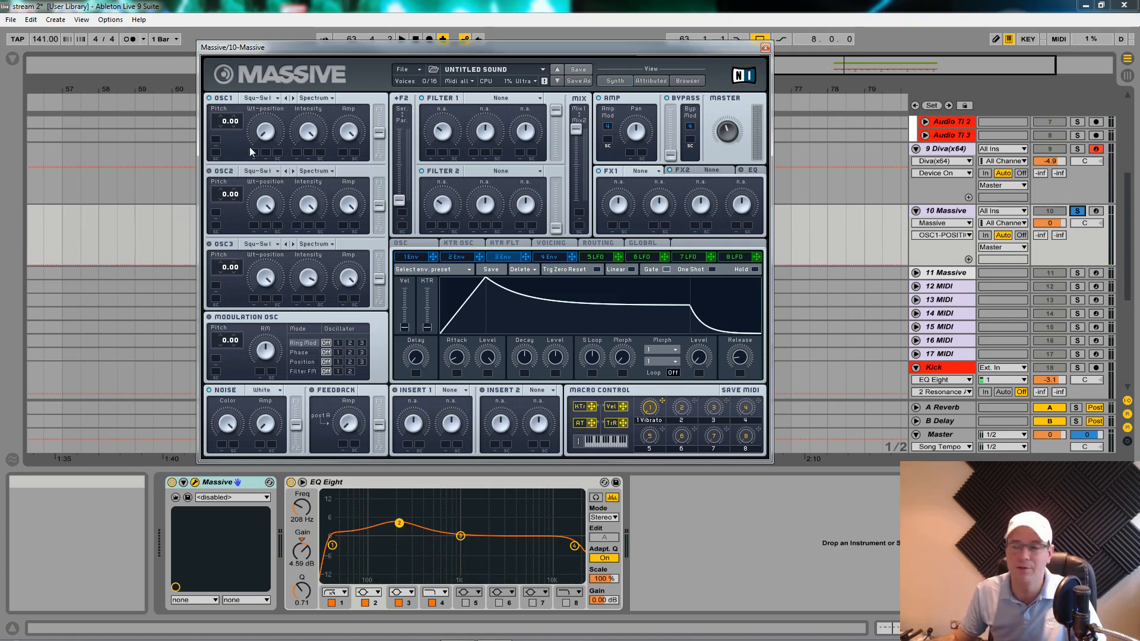
{"action": "left_click", "coordinate": [220, 124]}
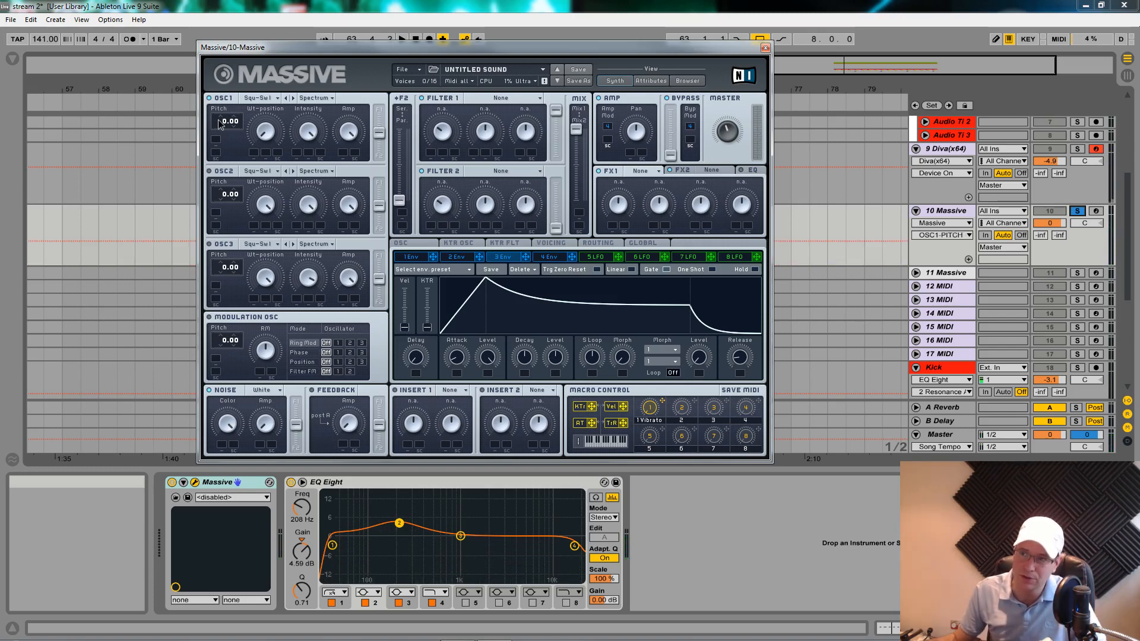
{"action": "left_click_drag", "start_coordinate": [219, 125], "coordinate": [218, 123]}
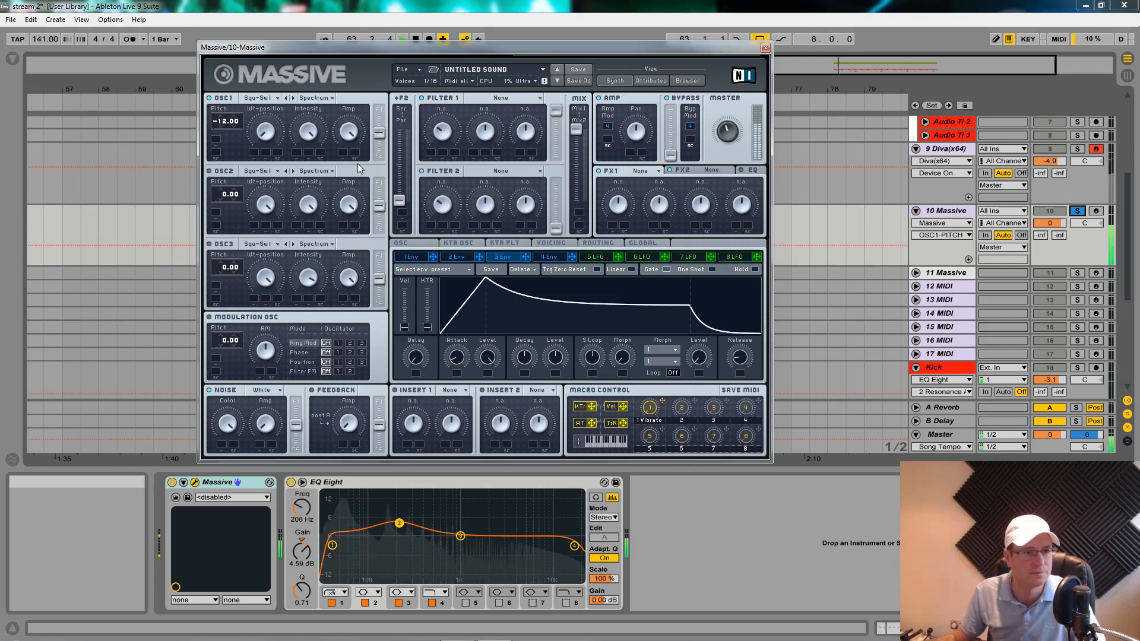
Lower OSC1's Amp level slightly and audition the loop
{"action": "left_click_drag", "start_coordinate": [348, 128], "coordinate": [349, 143]}
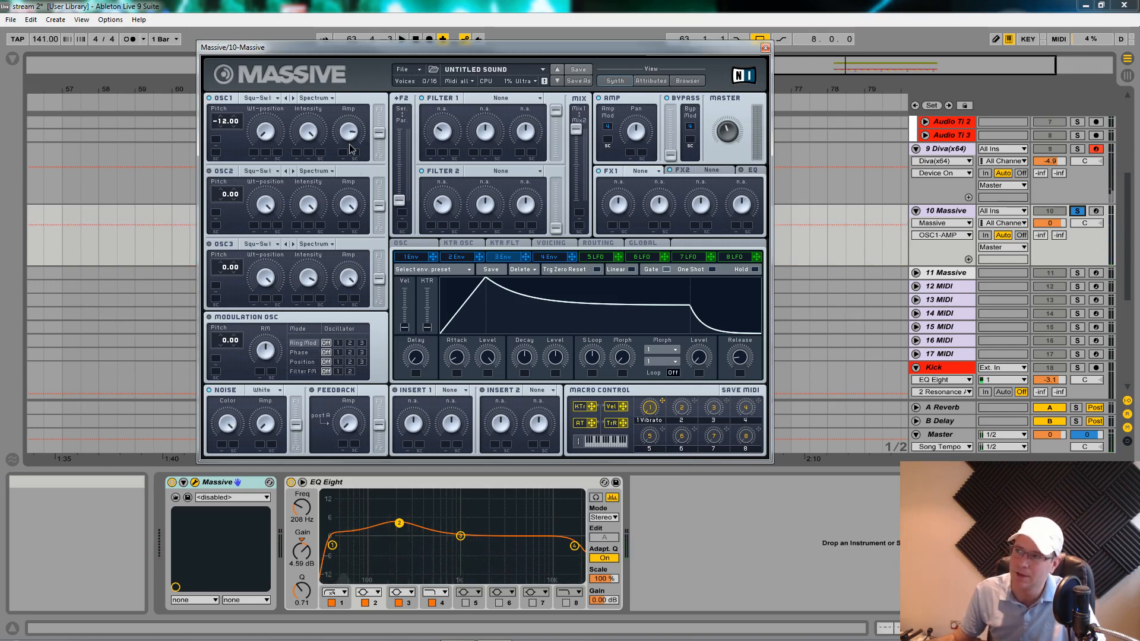
{"action": "key", "text": "space"}
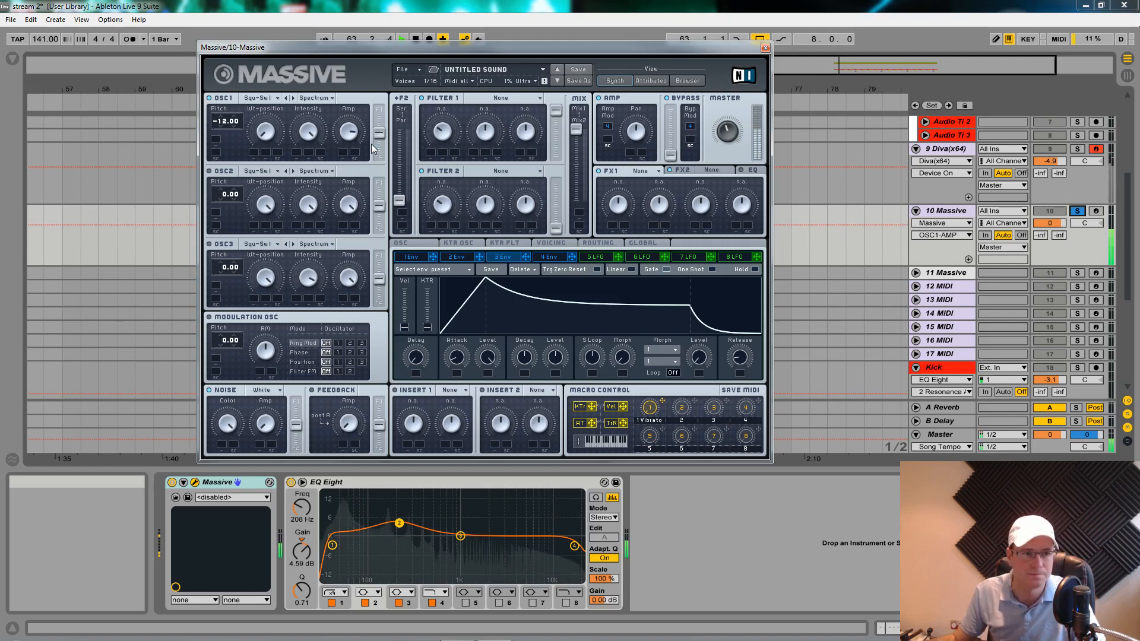
{"action": "key", "text": "space"}
Route OSC1 fully to Filter 1, set the filter routing to fully serial, and play the loop to check it
{"action": "left_click_drag", "start_coordinate": [378, 134], "coordinate": [378, 66]}
{"action": "left_click_drag", "start_coordinate": [398, 201], "coordinate": [398, 149]}
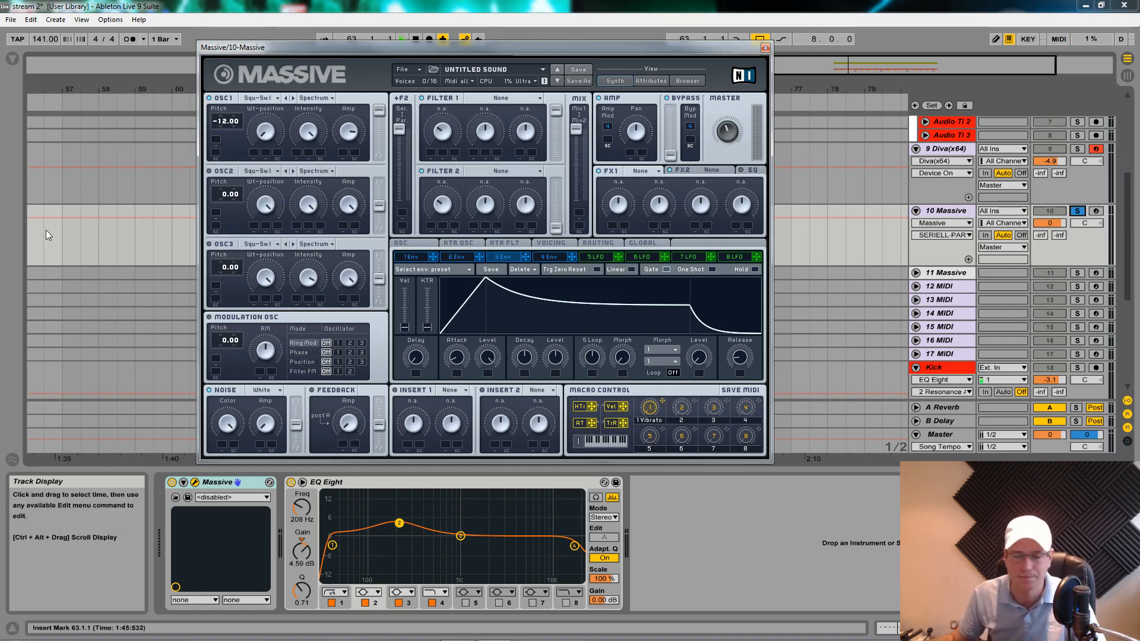
{"action": "key", "text": "space"}
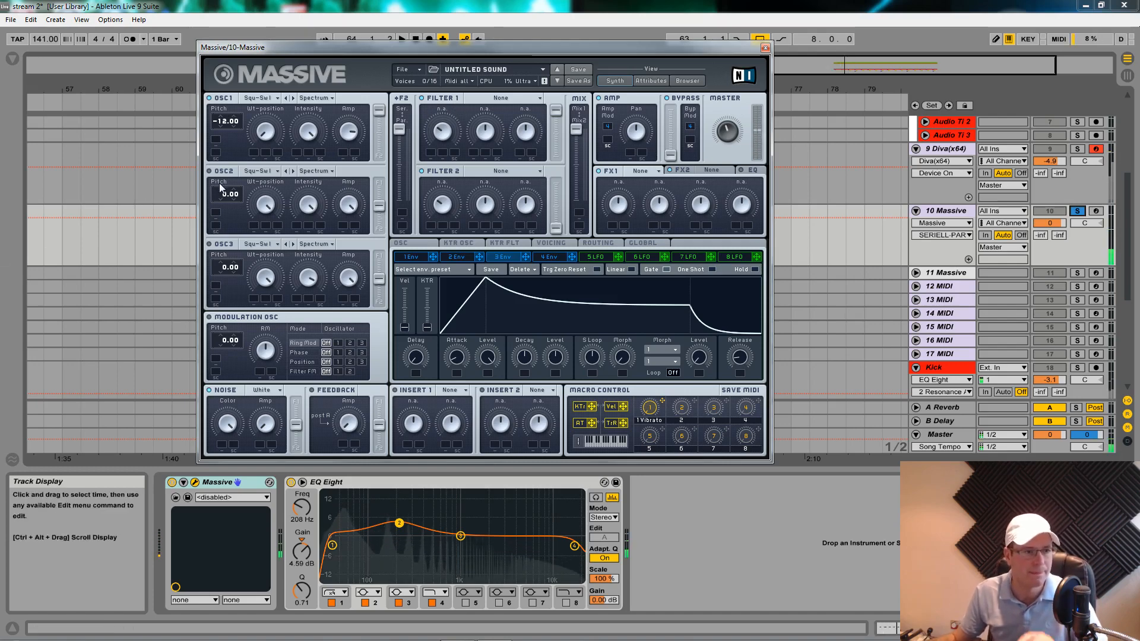
{"action": "key", "text": "space"}
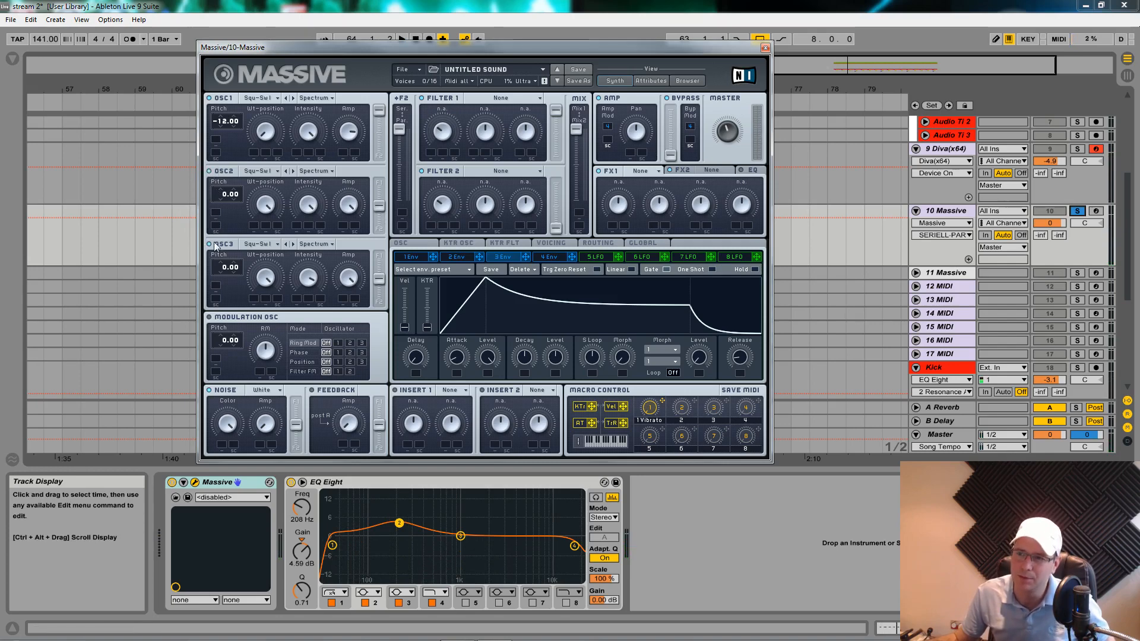
Set OSC2 to the Frozen wavetable with Formant mode
{"action": "left_click", "coordinate": [266, 172]}
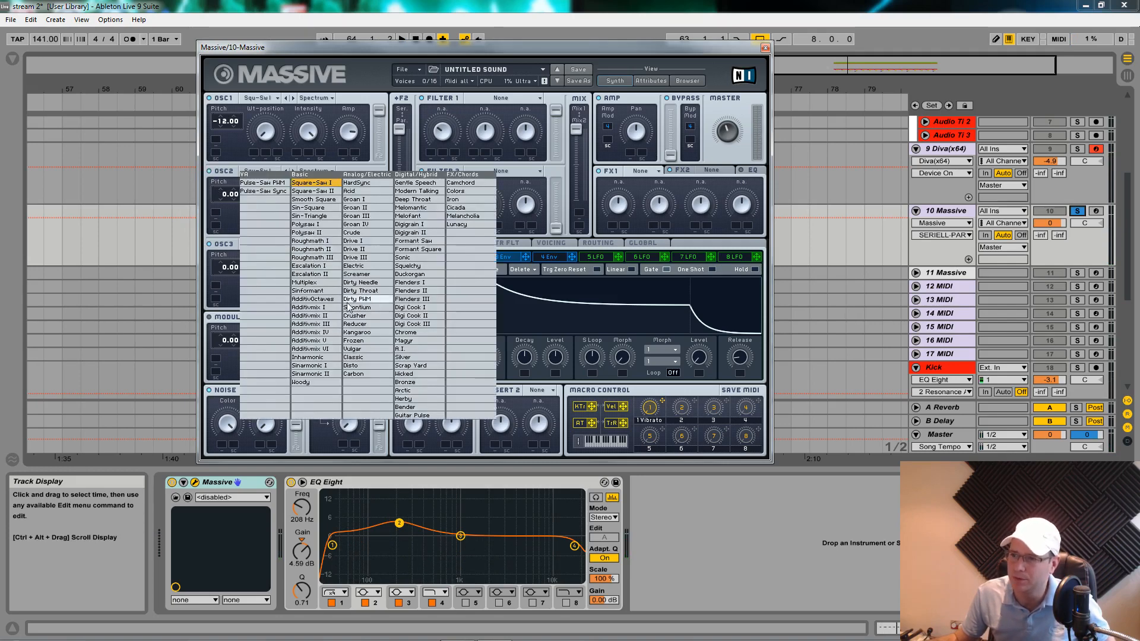
{"action": "left_click", "coordinate": [355, 341]}
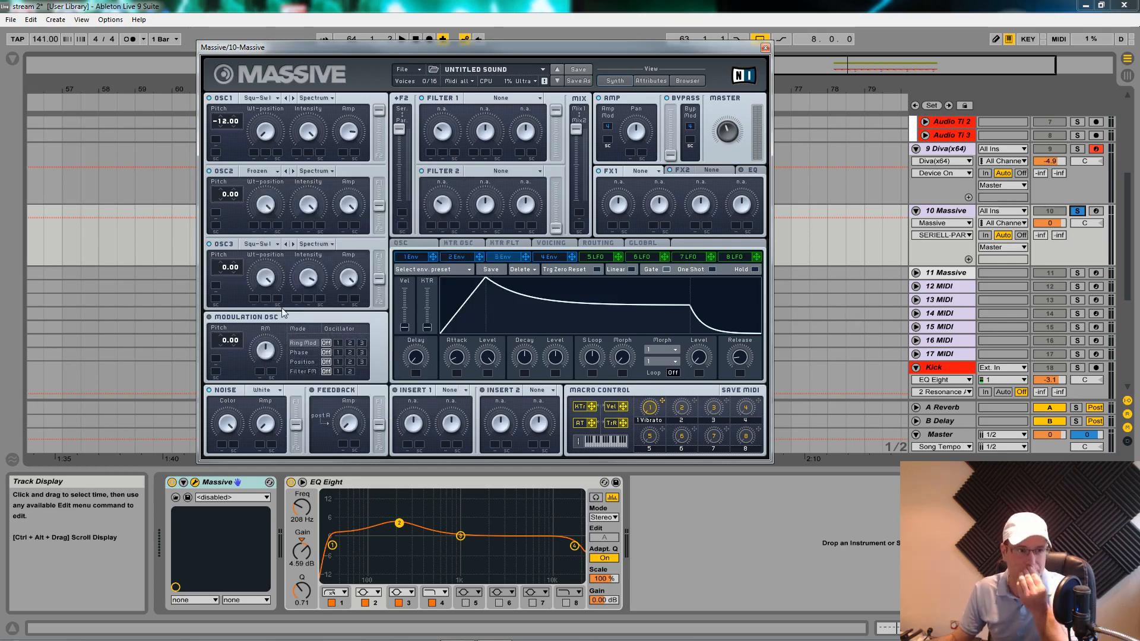
{"action": "left_click", "coordinate": [324, 172]}
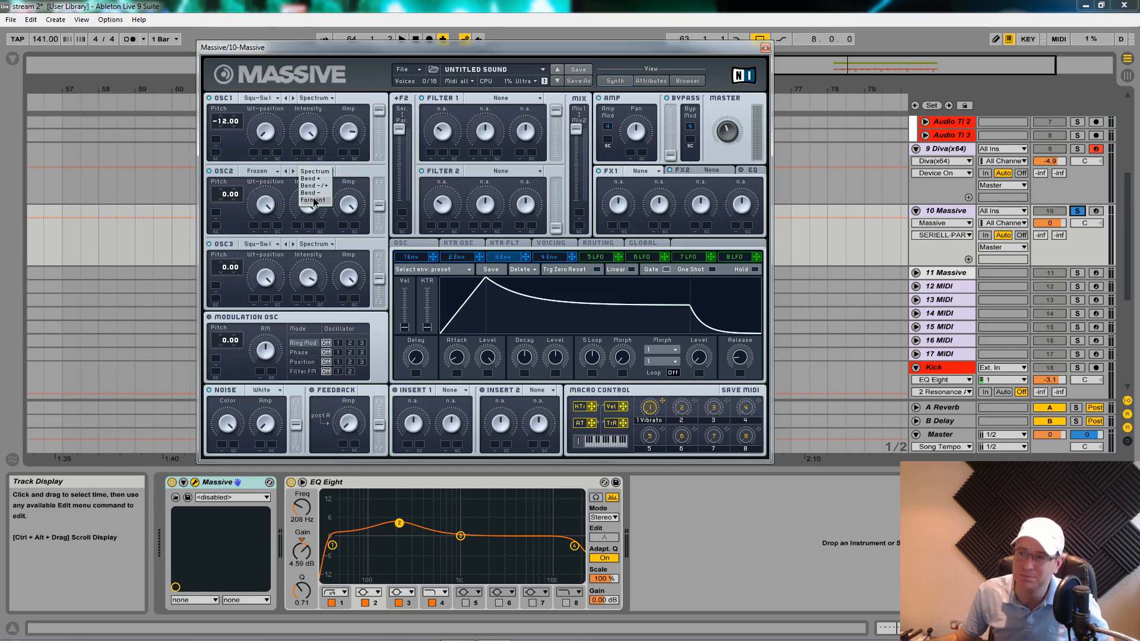
{"action": "left_click", "coordinate": [314, 201]}
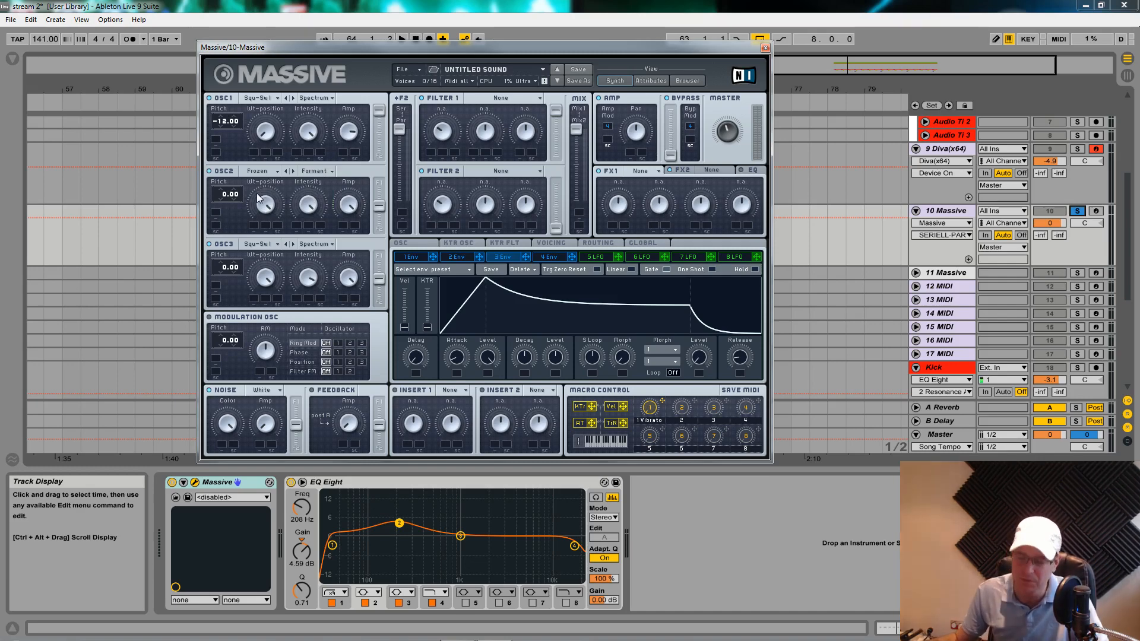
While the loop plays, turn down OSC2's Wt-position and route the oscillator fully to Filter 1
{"action": "key", "text": "space"}
{"action": "left_click_drag", "start_coordinate": [265, 205], "coordinate": [261, 241]}
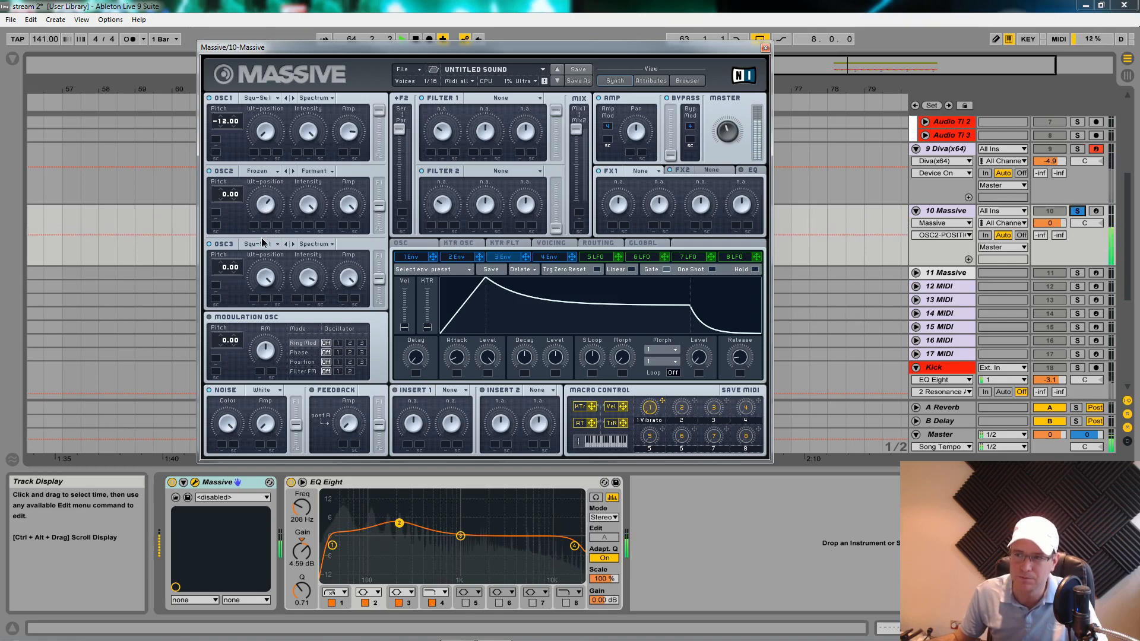
{"action": "left_click_drag", "start_coordinate": [377, 209], "coordinate": [375, 128]}
Switch off OSC3 and lower OSC2's Wt-position and Intensity by ear while auditioning the loop
{"action": "left_click", "coordinate": [210, 244]}
{"action": "left_click", "coordinate": [267, 215]}
{"action": "left_click_drag", "start_coordinate": [265, 216], "coordinate": [265, 248]}
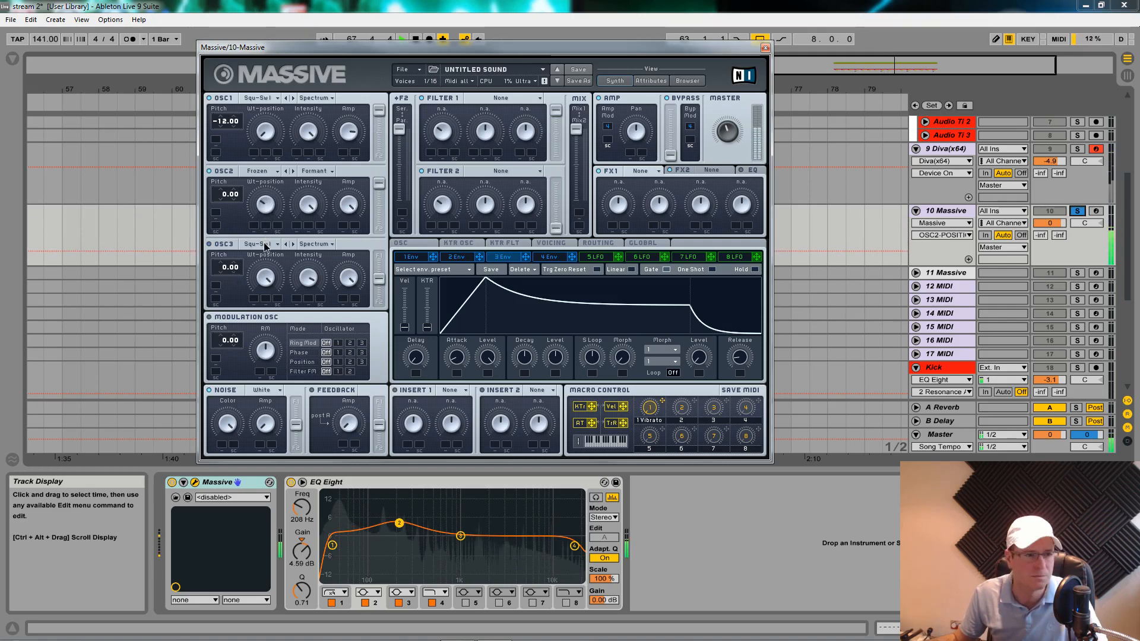
{"action": "left_click_drag", "start_coordinate": [266, 227], "coordinate": [301, 276]}
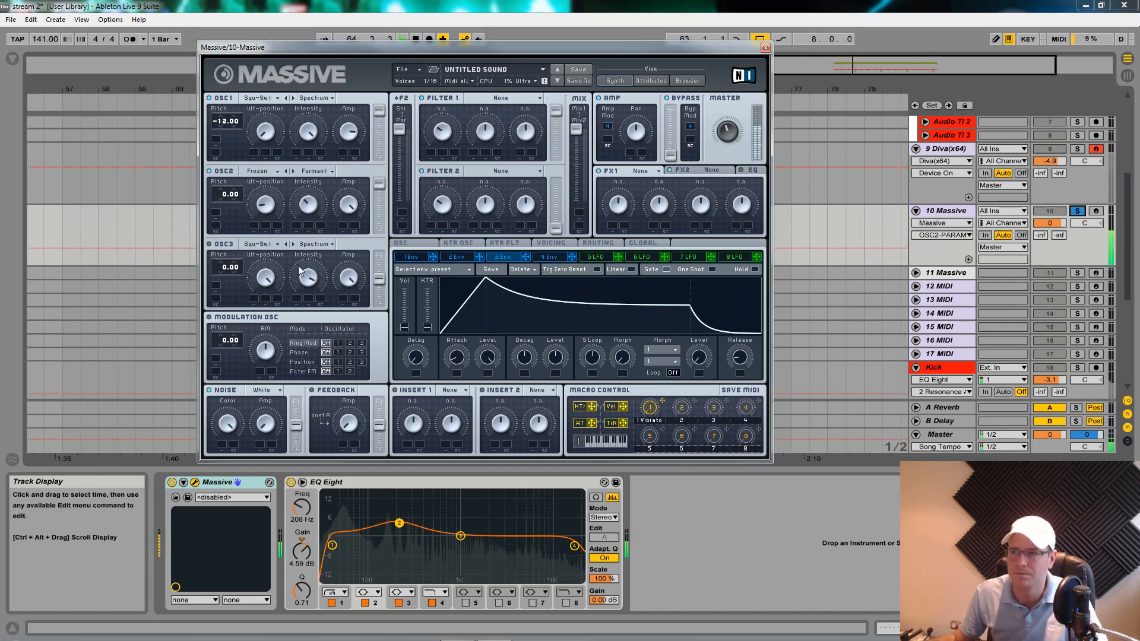
{"action": "left_click_drag", "start_coordinate": [307, 199], "coordinate": [308, 214]}
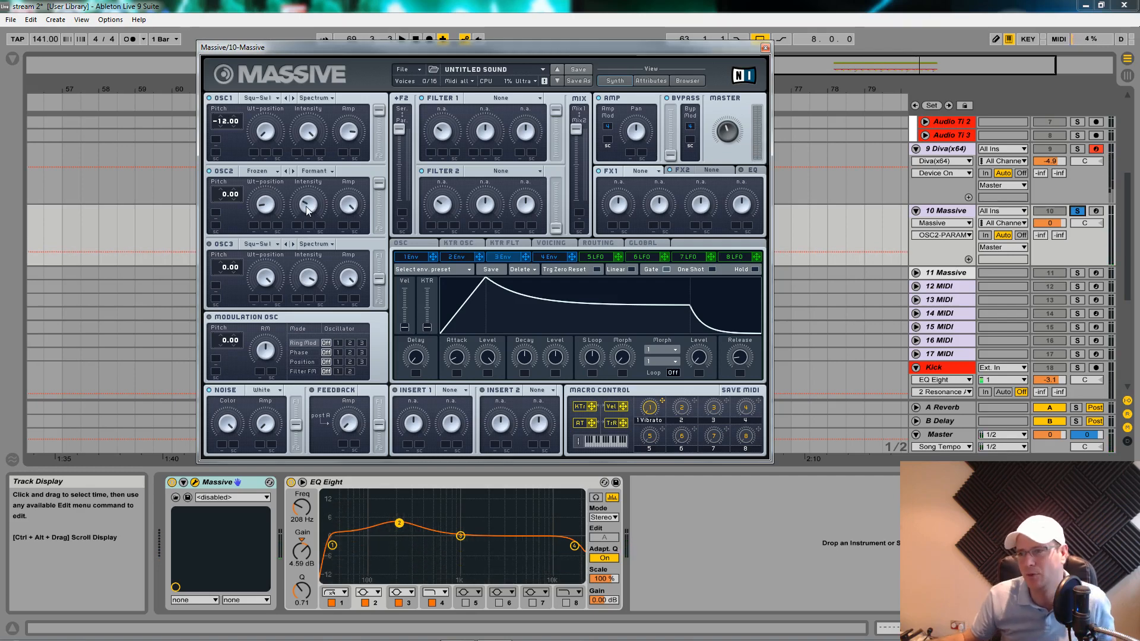
{"action": "left_click", "coordinate": [269, 209]}
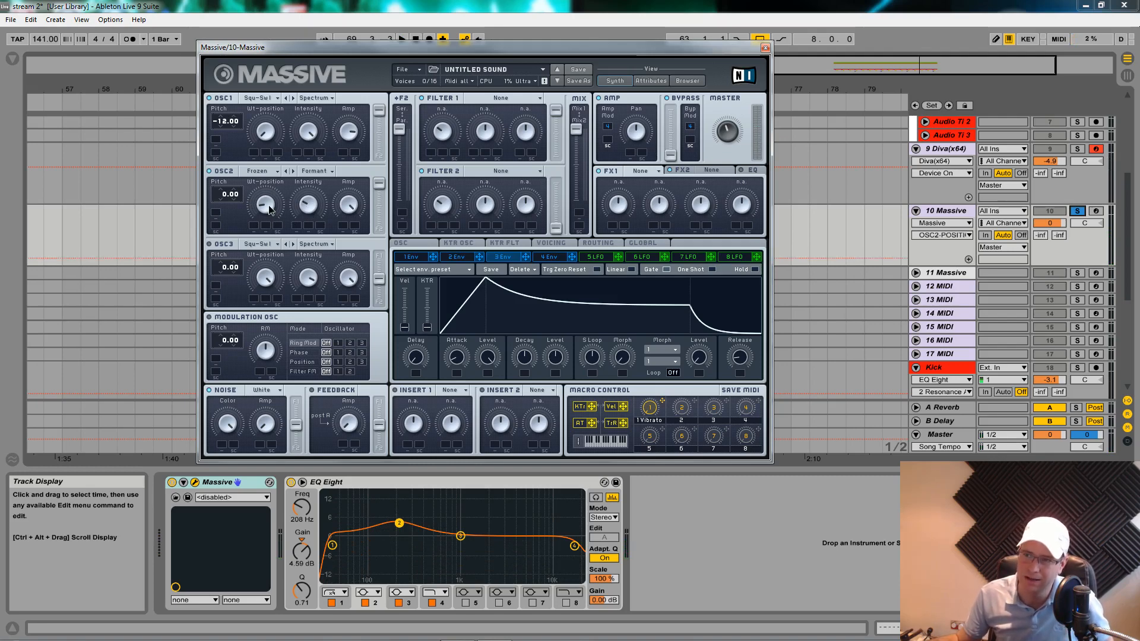
{"action": "key", "text": "space"}
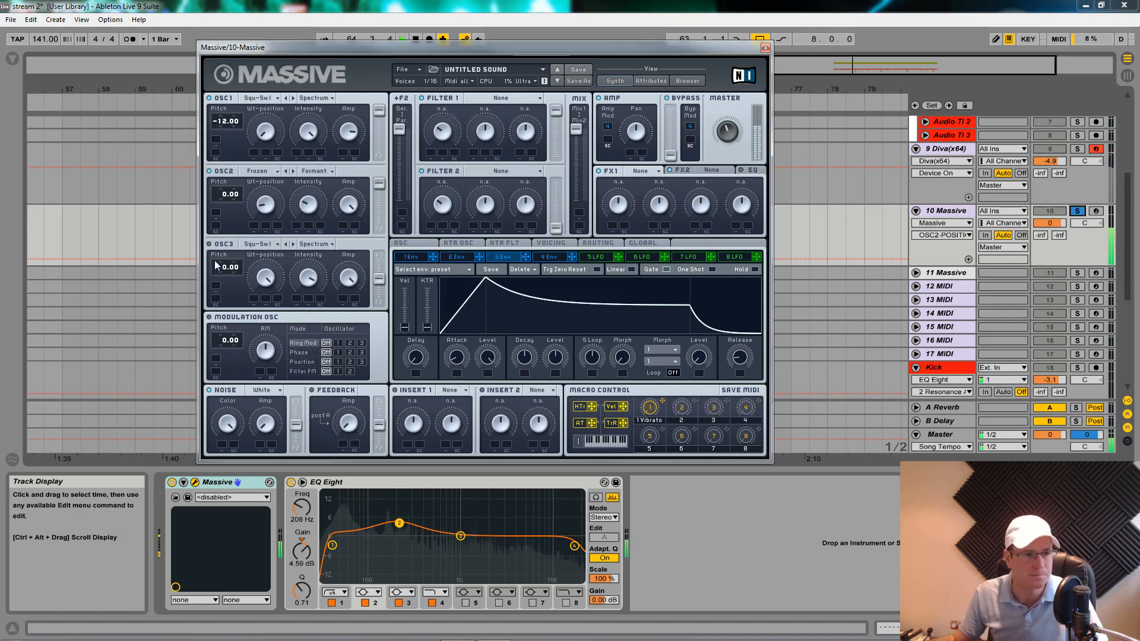
{"action": "key", "text": "space"}
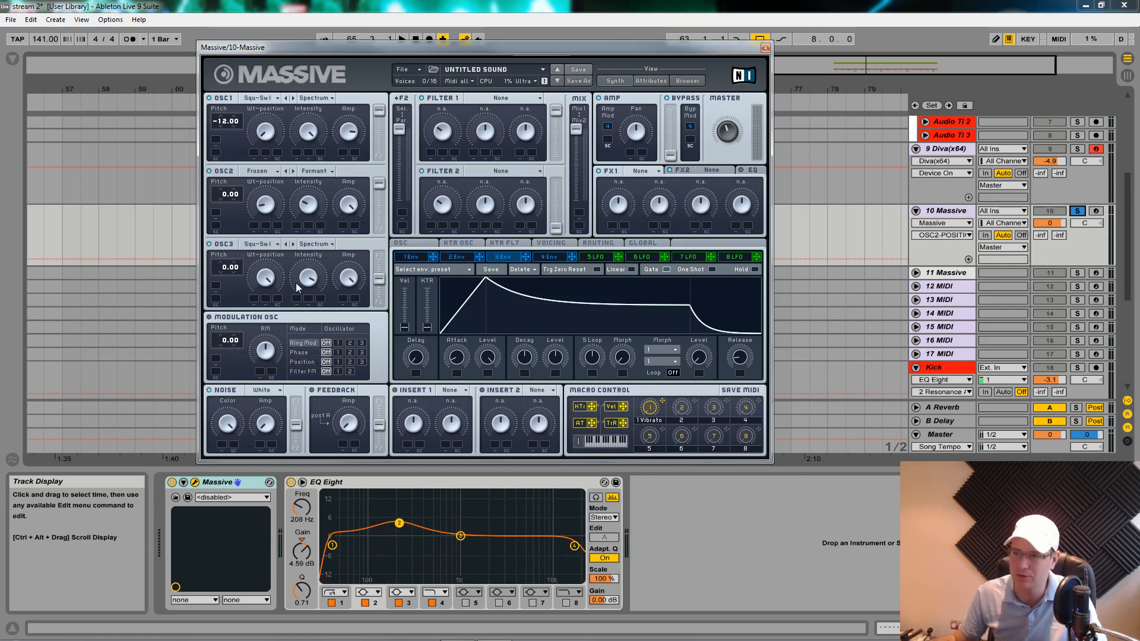
Turn down OSC3's Wt-position and set its pitch to -12.00, auditioning the loop
{"action": "left_click", "coordinate": [265, 278]}
{"action": "key", "text": "space"}
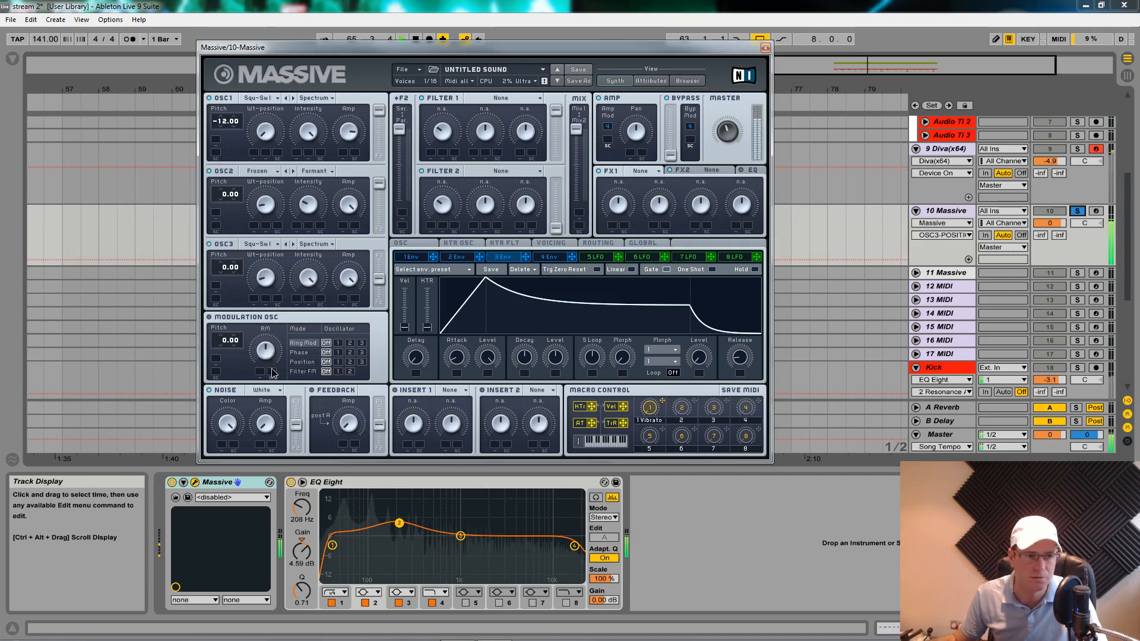
{"action": "key", "text": "space"}
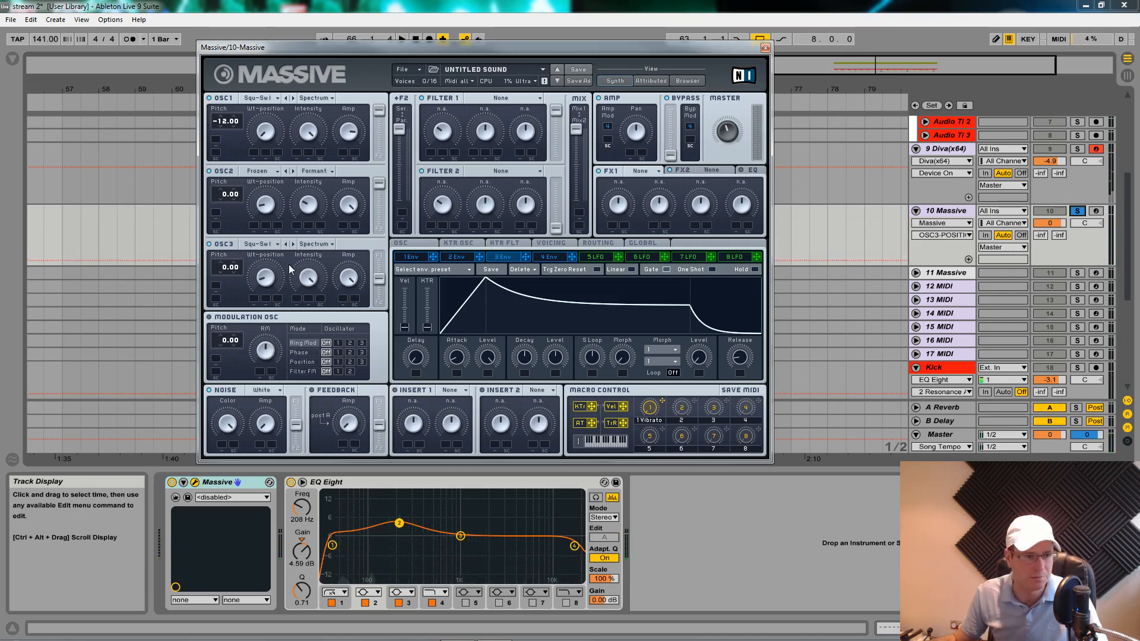
{"action": "left_click", "coordinate": [220, 270]}
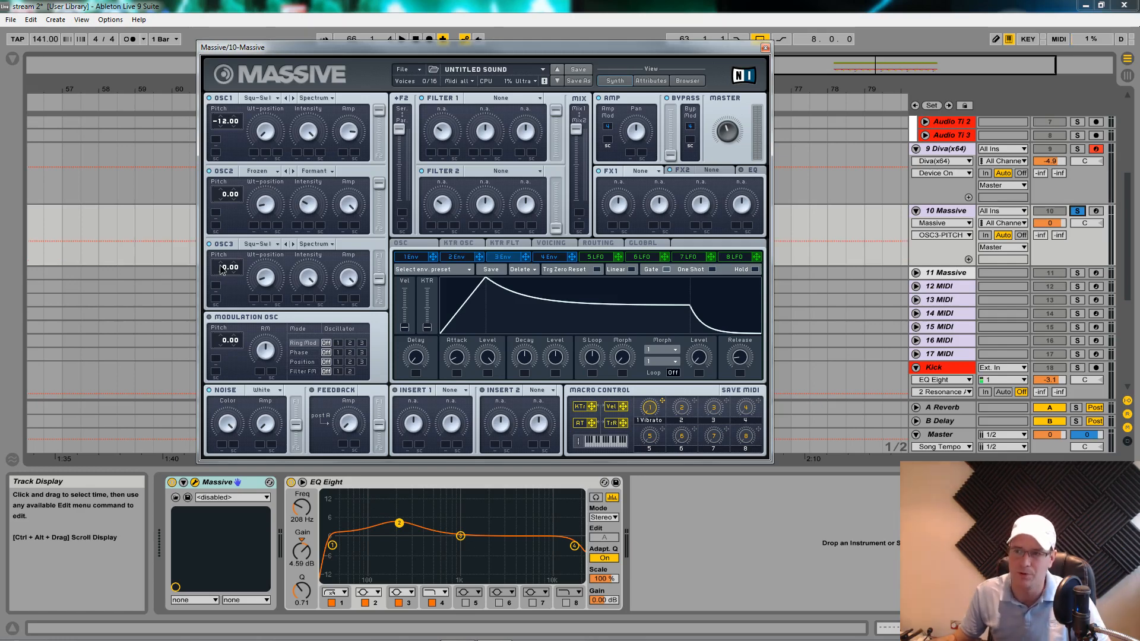
{"action": "left_click_drag", "start_coordinate": [221, 270], "coordinate": [270, 289]}
{"action": "key", "text": "space"}
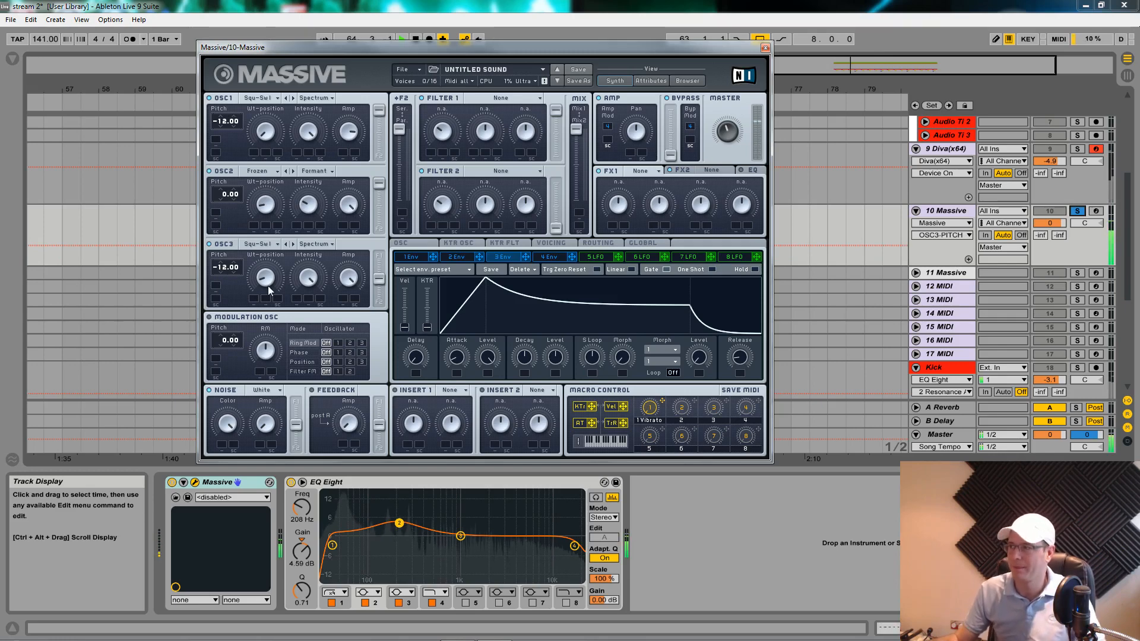
Raise the decay level of envelope 4 to full and audition the loop
{"action": "key", "text": "space"}
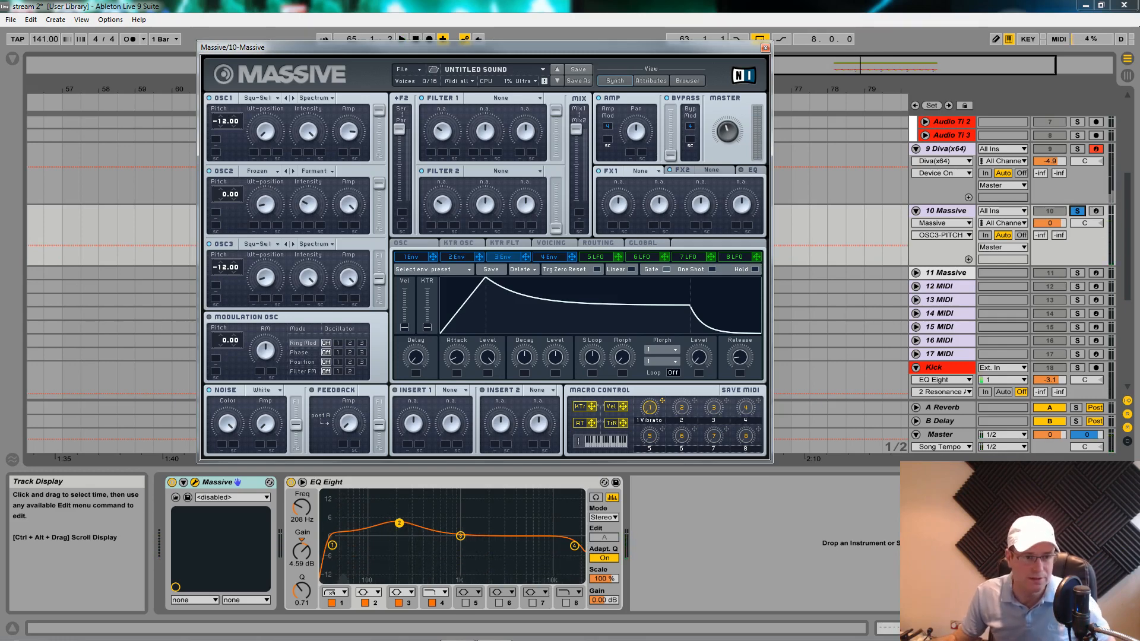
{"action": "left_click", "coordinate": [540, 257]}
{"action": "left_click", "coordinate": [552, 359]}
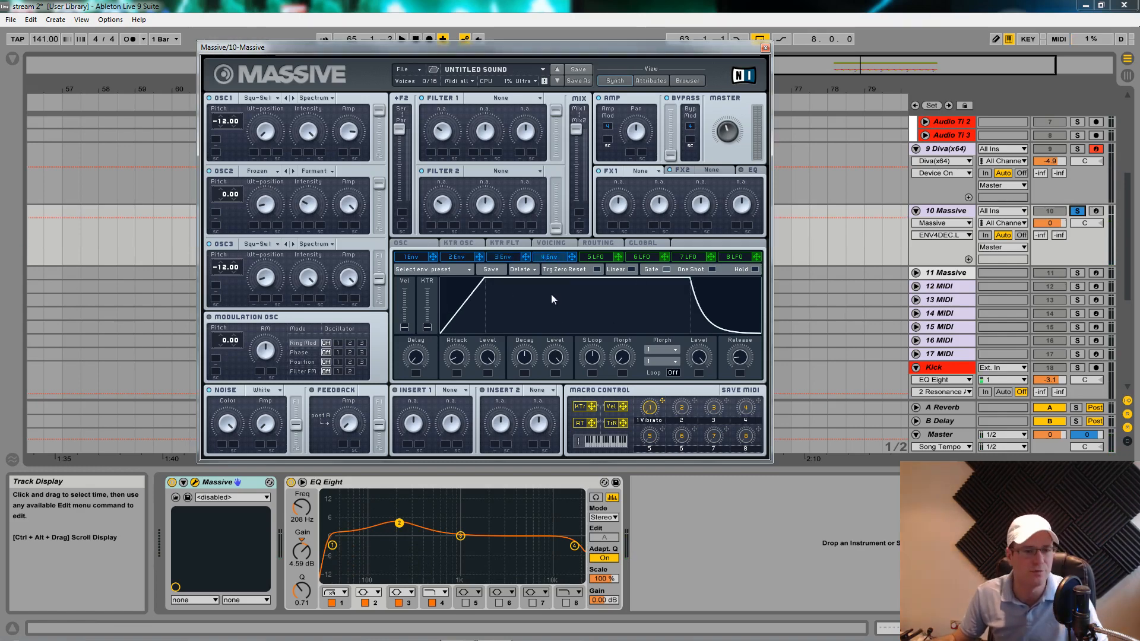
{"action": "key", "text": "space"}
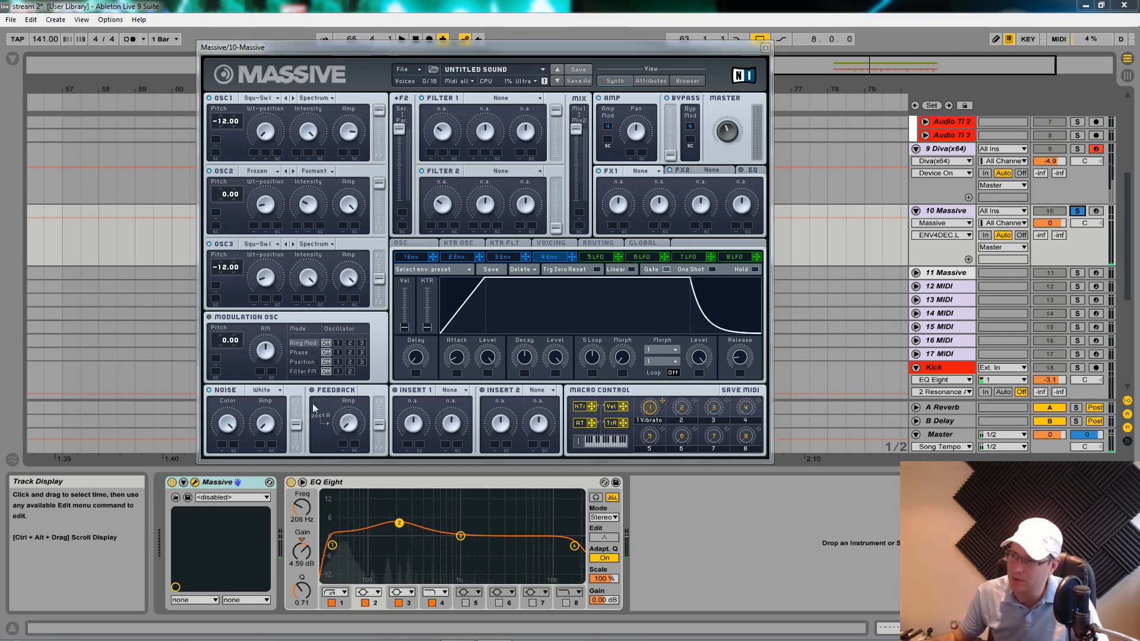
Set the voicing to Monophon with 3 unisono voices and adjust the master volume, auditioning the loop
{"action": "left_click", "coordinate": [549, 242]}
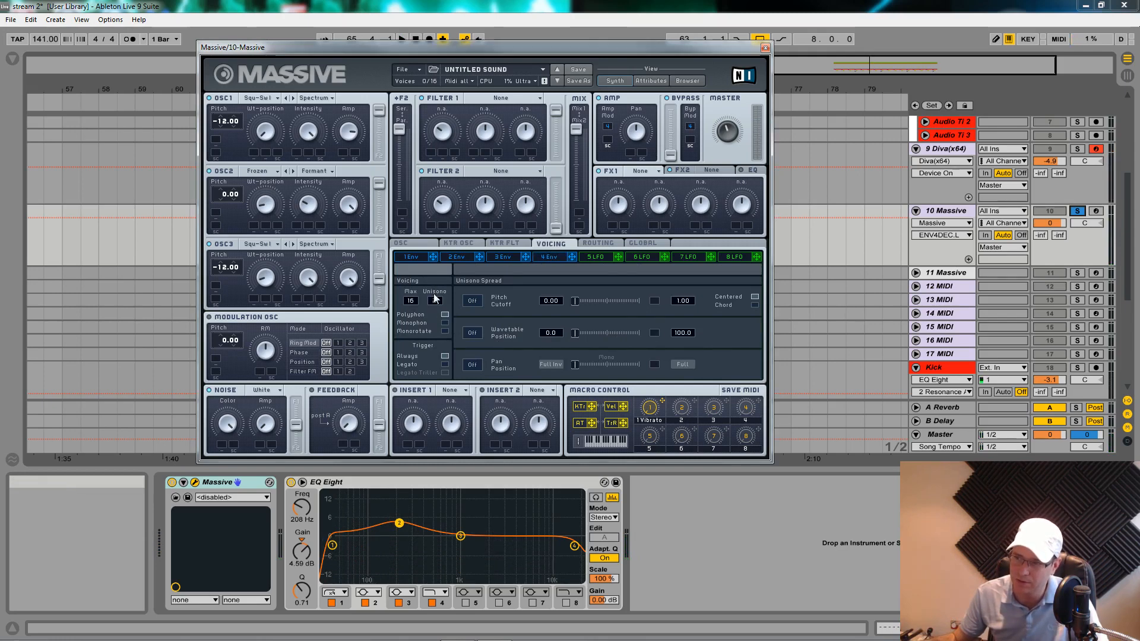
{"action": "left_click_drag", "start_coordinate": [438, 304], "coordinate": [436, 300]}
{"action": "key", "text": "space"}
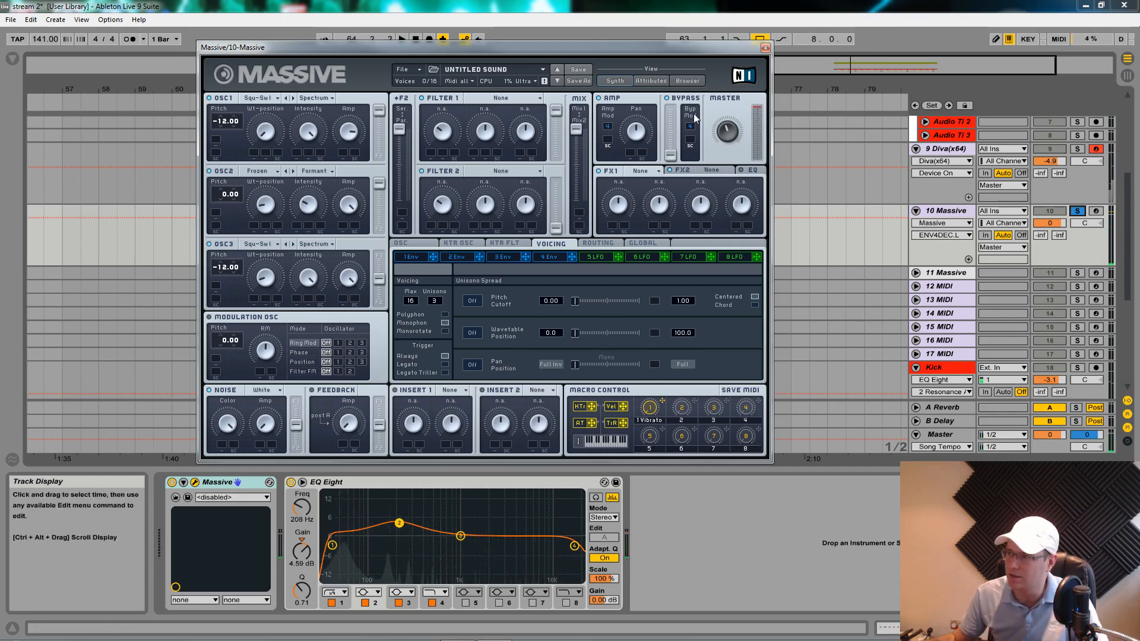
{"action": "left_click", "coordinate": [731, 140]}
{"action": "key", "text": "space"}
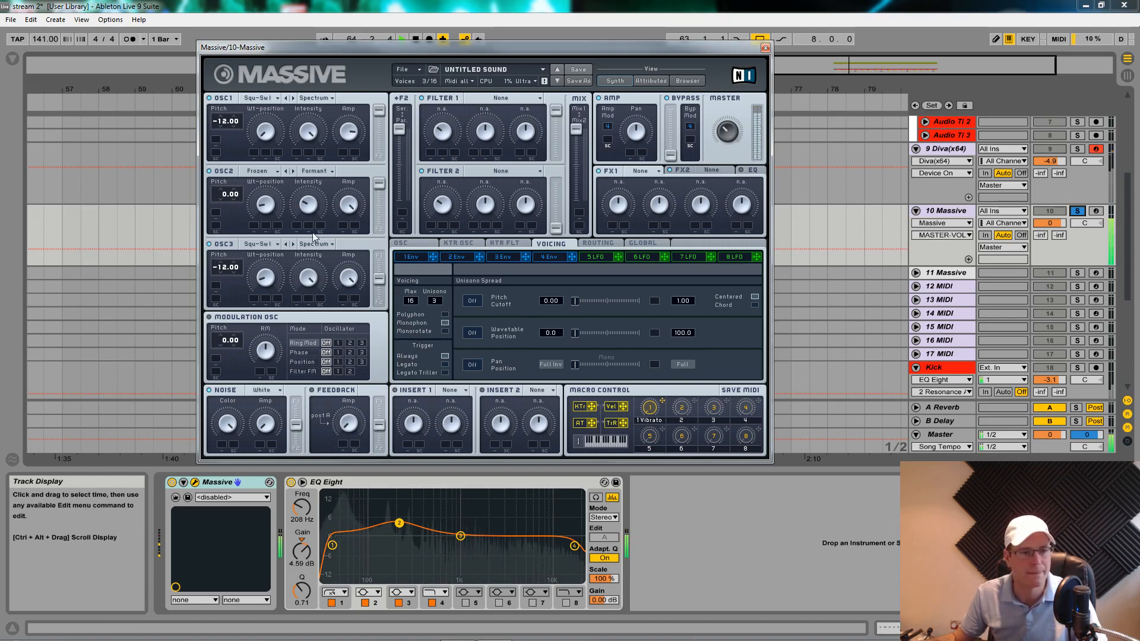
{"action": "key", "text": "space"}
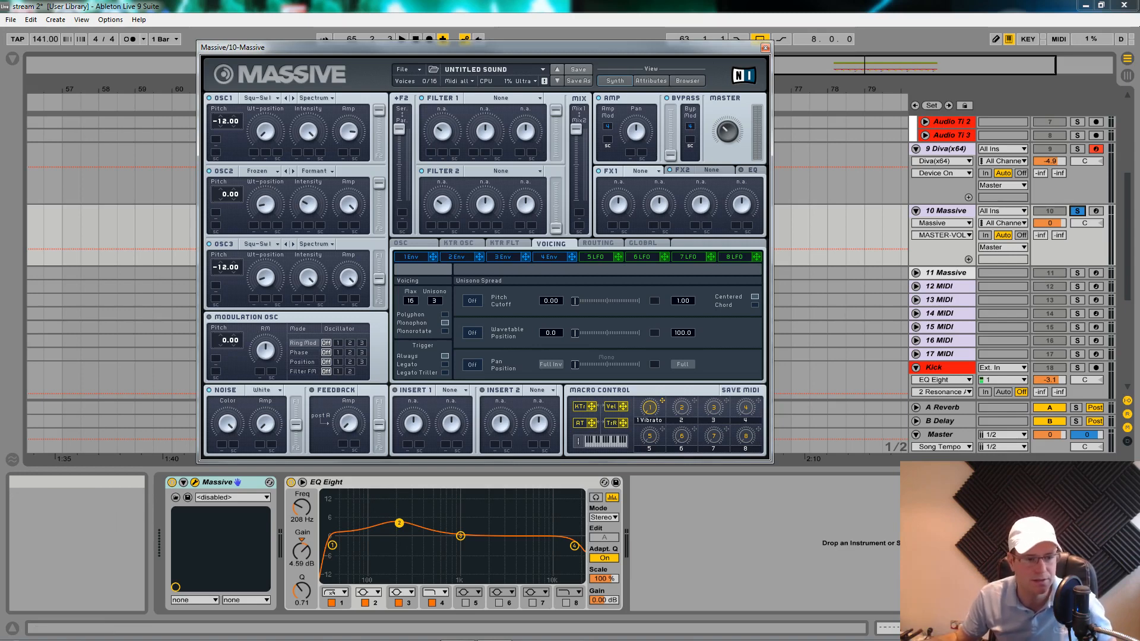
Route the bypass from Osc 1 to the point before FX1, and place Insert 2 ahead of the amp
{"action": "left_click", "coordinate": [595, 243]}
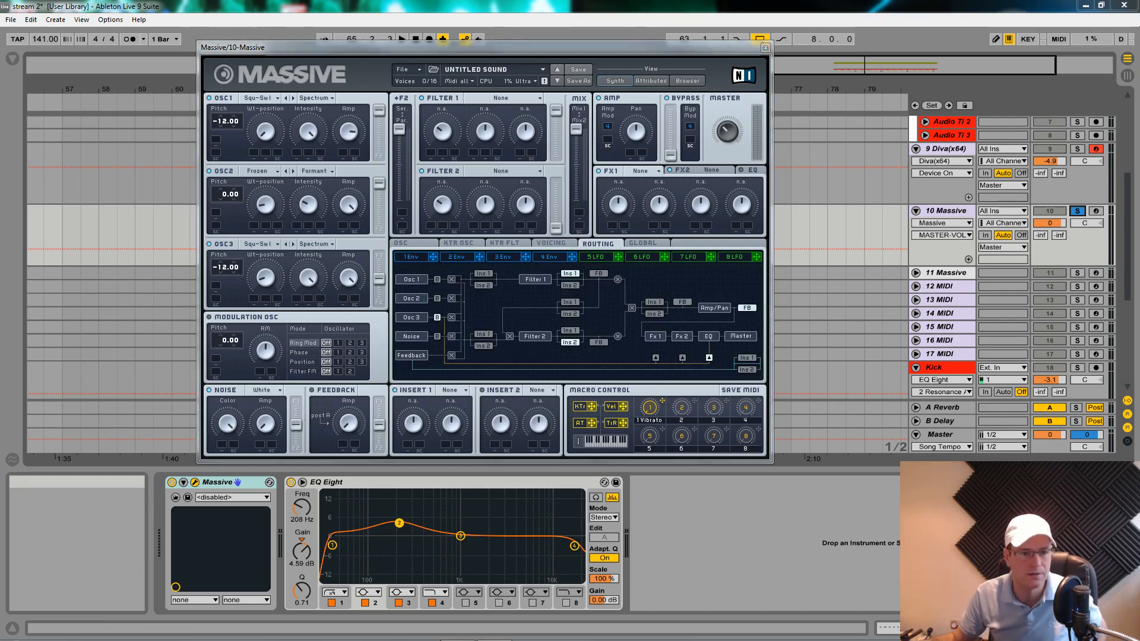
{"action": "left_click", "coordinate": [436, 283]}
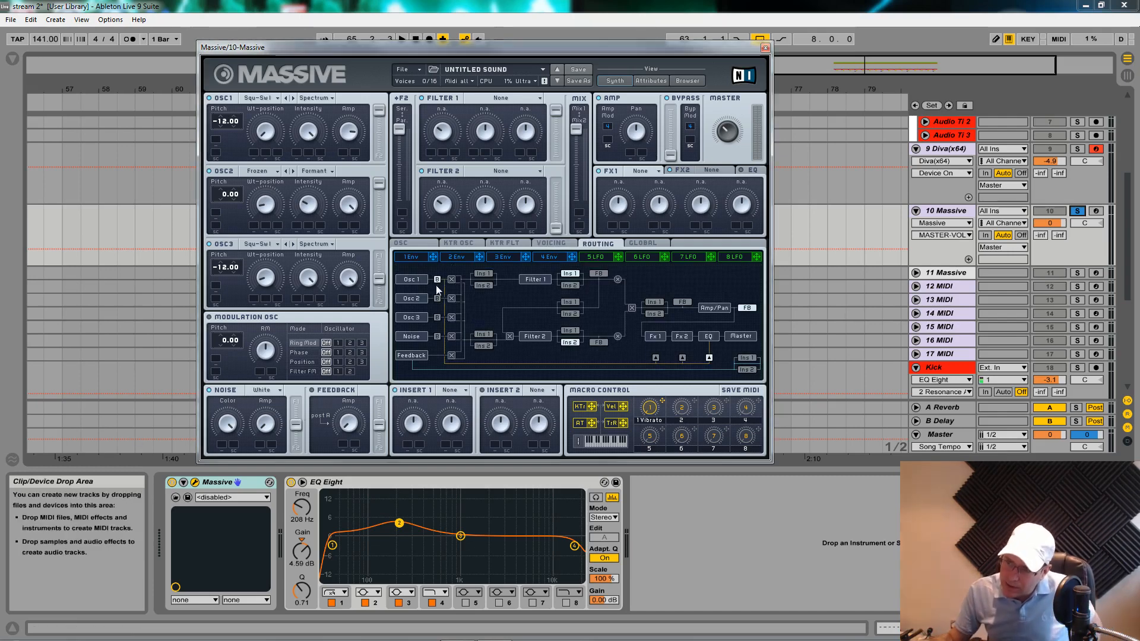
{"action": "left_click", "coordinate": [657, 358]}
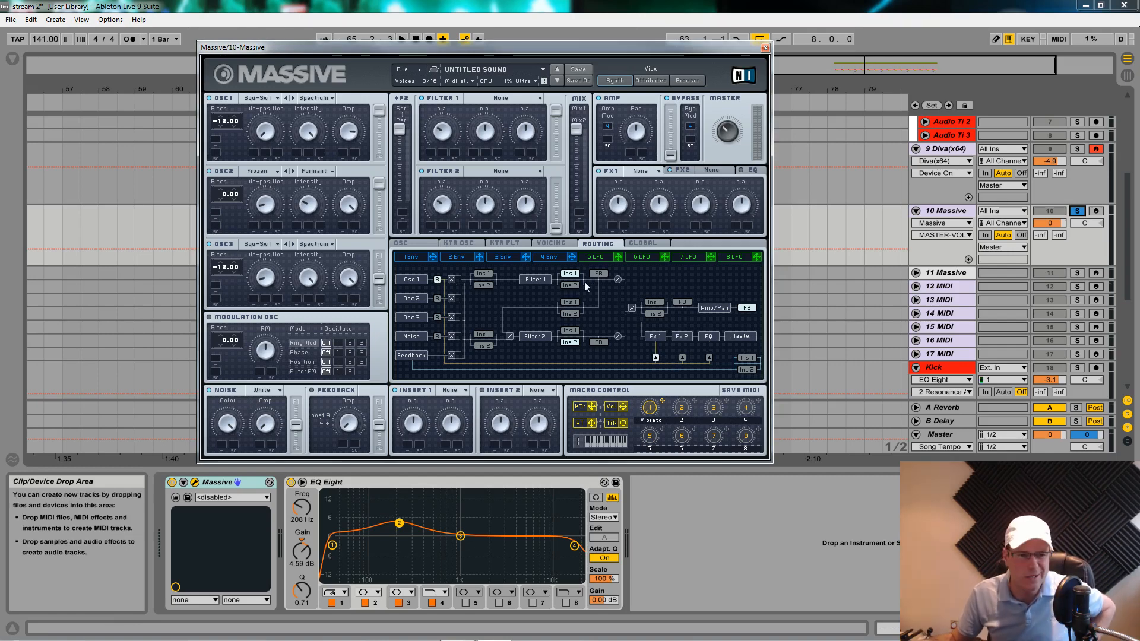
{"action": "left_click", "coordinate": [655, 315]}
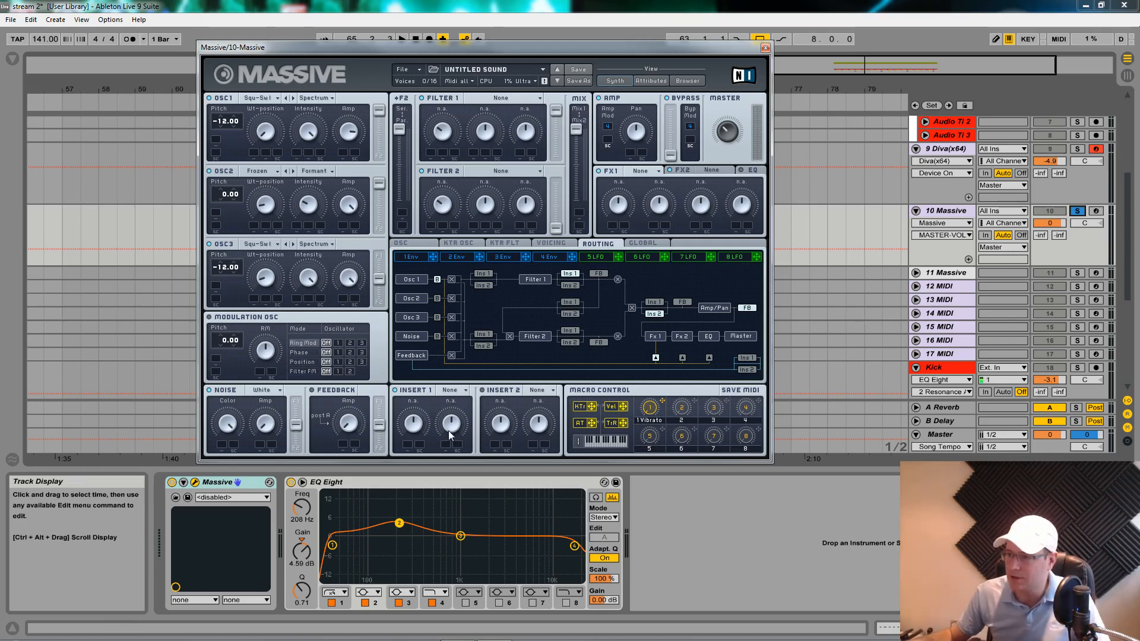
Load the Sine Shaper in Insert 1, then lower its Dry/Wet and Drive by ear while auditioning the loop
{"action": "left_click", "coordinate": [461, 388]}
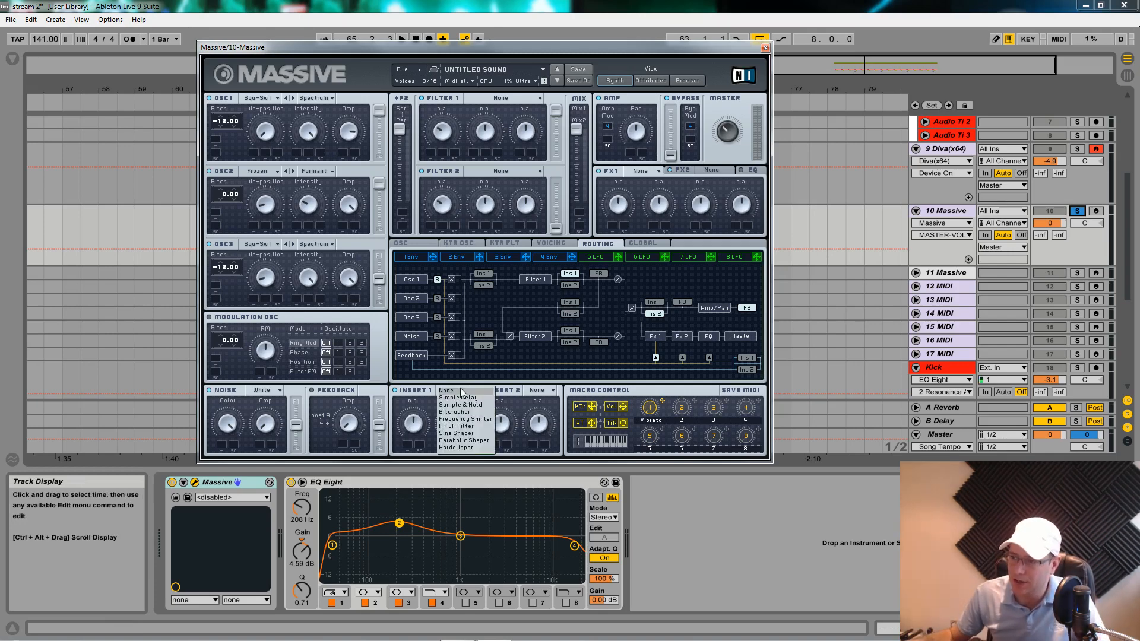
{"action": "left_click", "coordinate": [462, 434]}
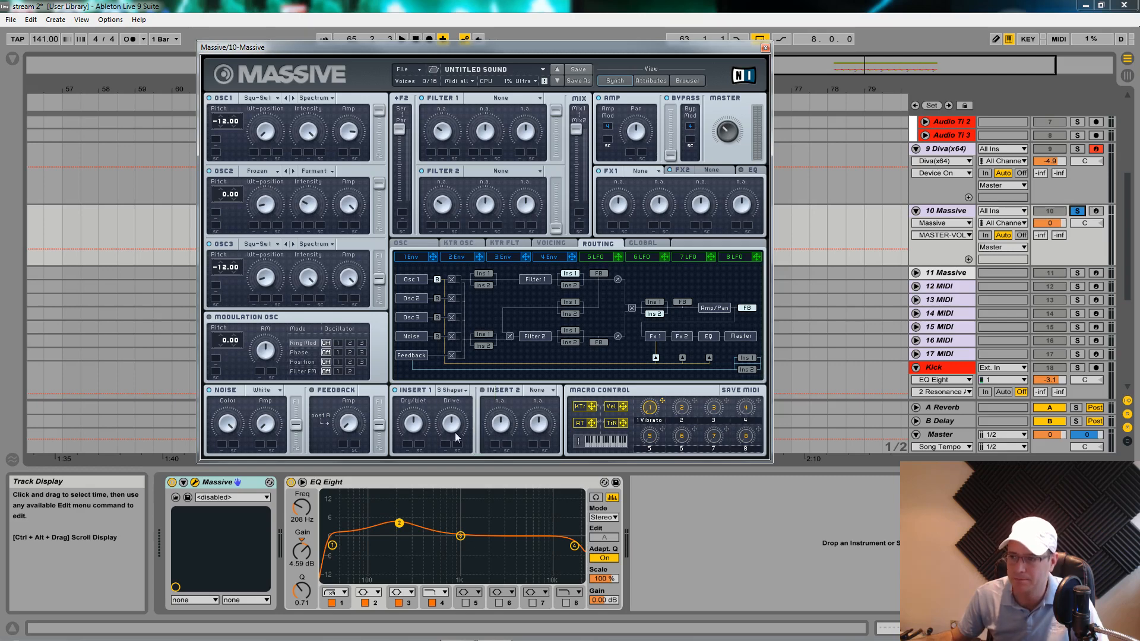
{"action": "left_click_drag", "start_coordinate": [405, 432], "coordinate": [407, 461]}
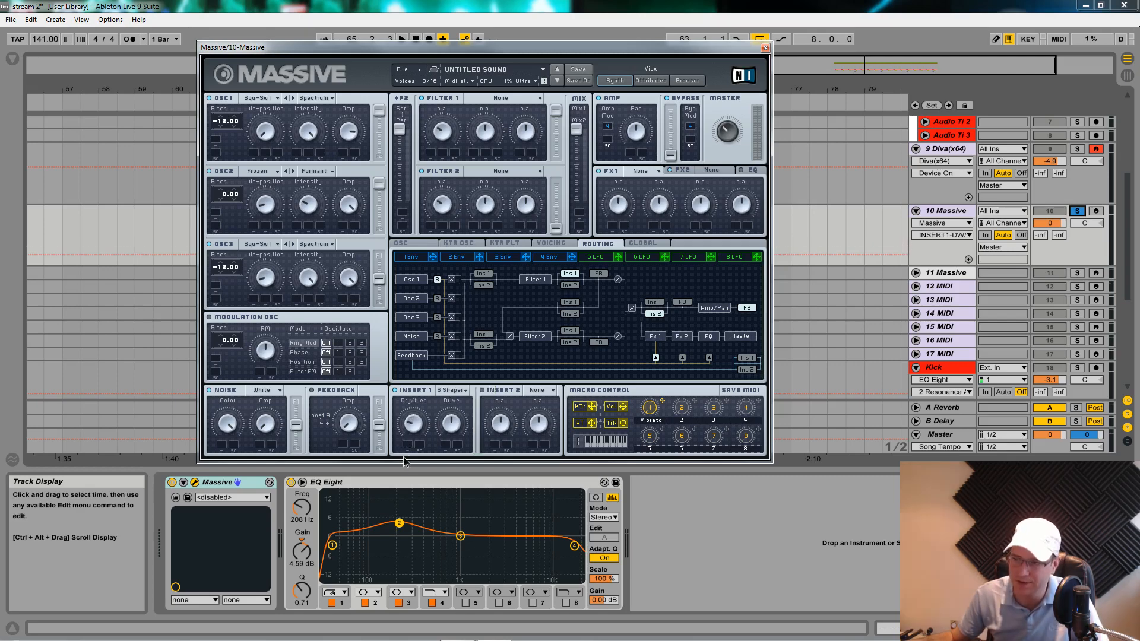
{"action": "left_click", "coordinate": [457, 423]}
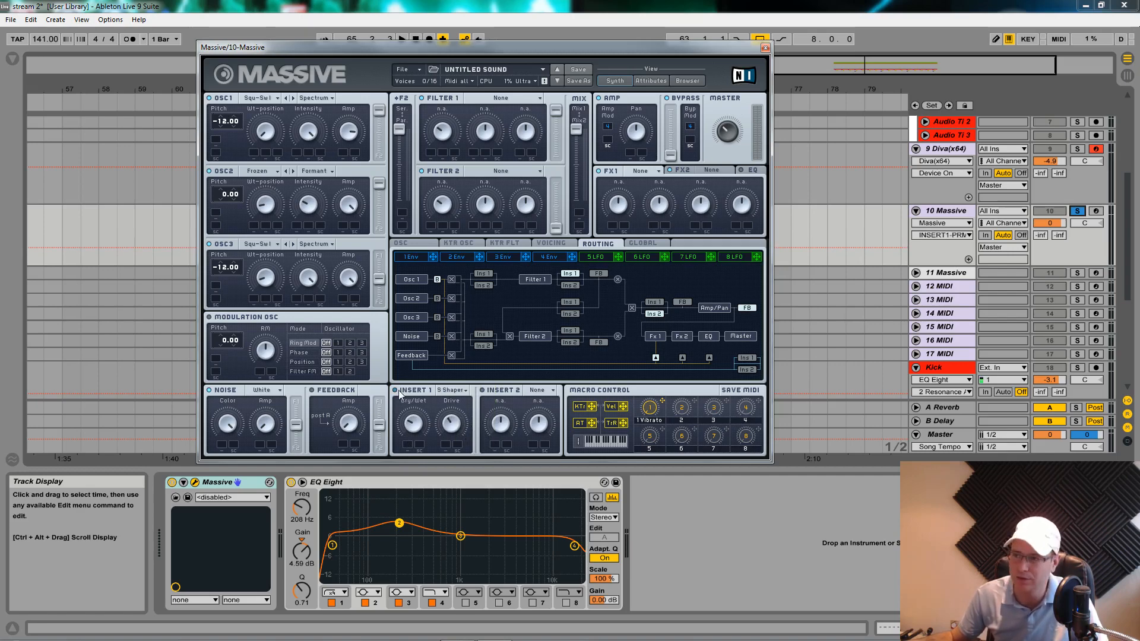
{"action": "key", "text": "space"}
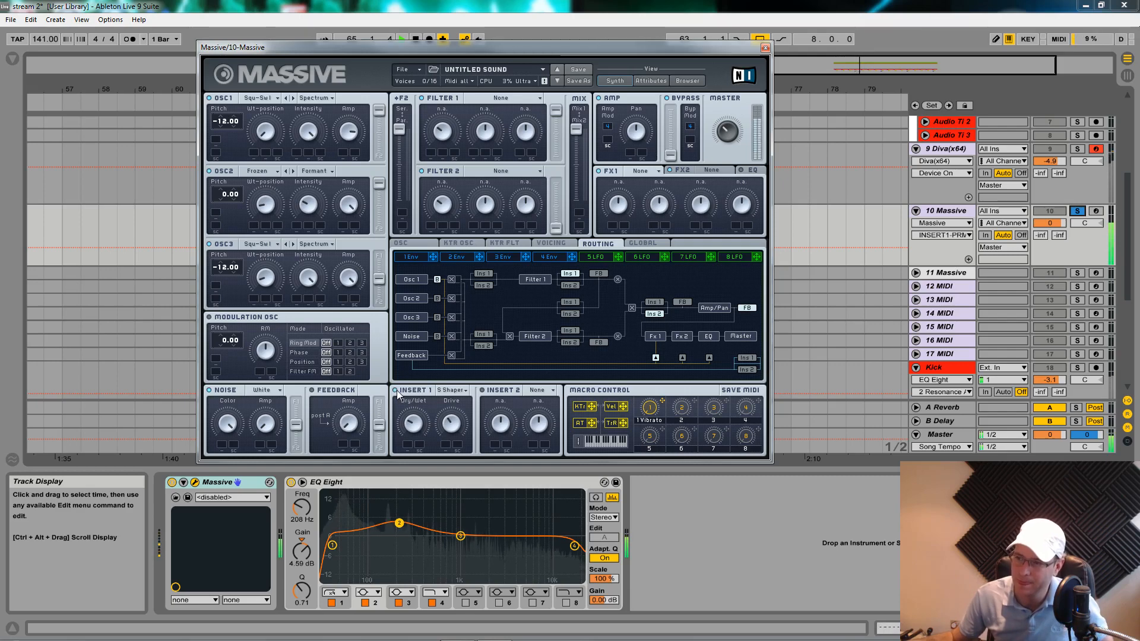
{"action": "key", "text": "space"}
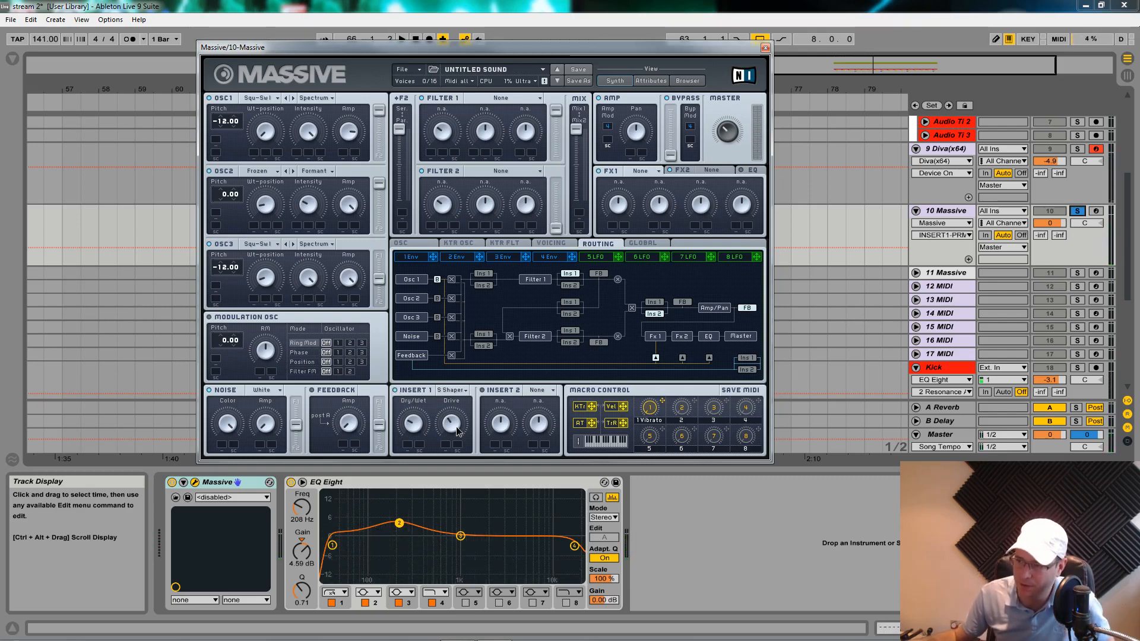
{"action": "left_click", "coordinate": [415, 423]}
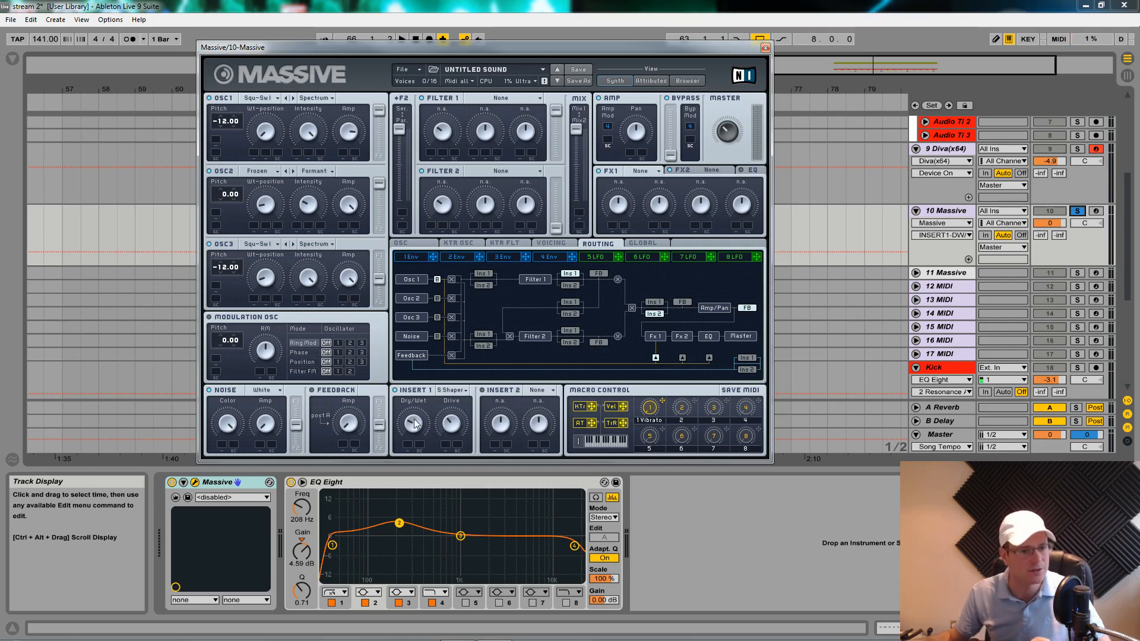
{"action": "left_click_drag", "start_coordinate": [414, 420], "coordinate": [415, 420]}
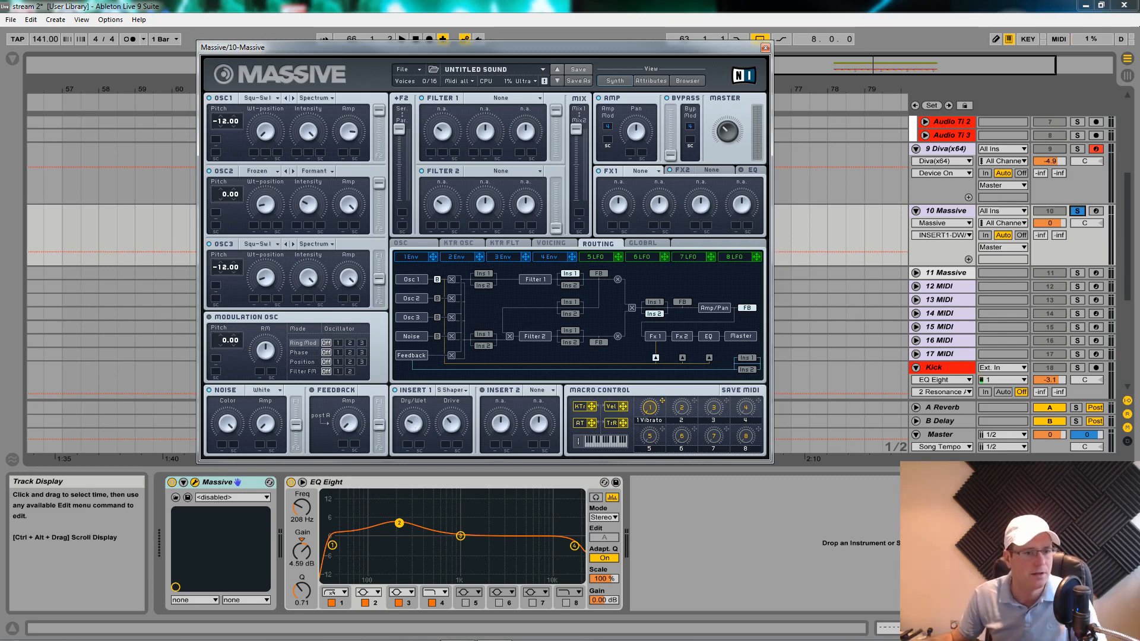
Load the T Tube effect in FX1, lower its Dry/Wet and audition the loop
{"action": "left_click", "coordinate": [656, 172]}
{"action": "left_click", "coordinate": [647, 286]}
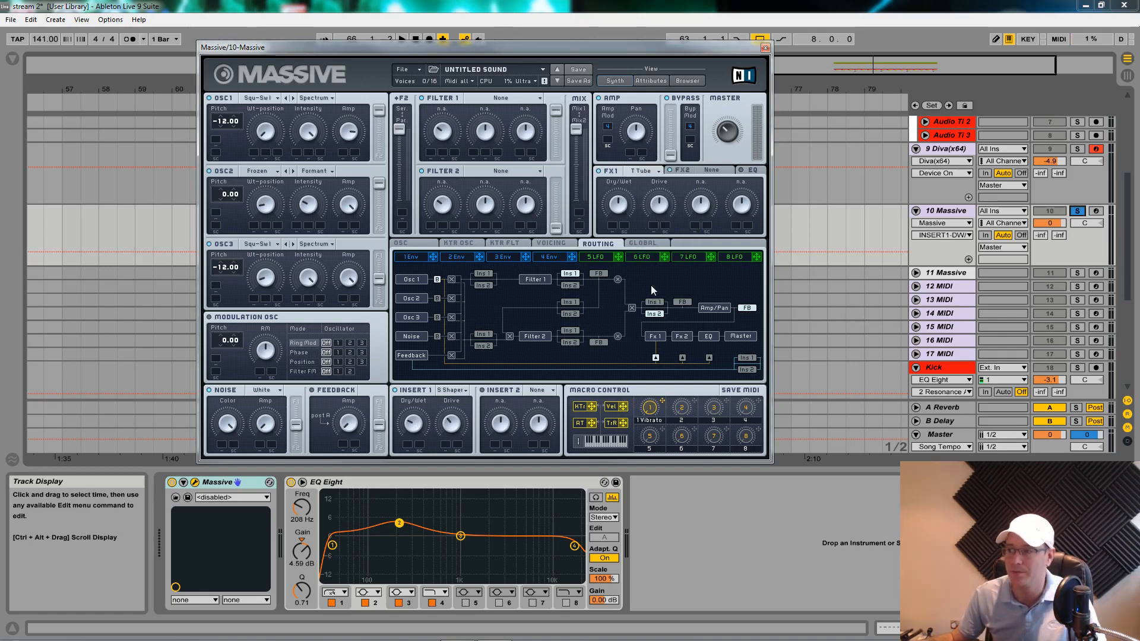
{"action": "left_click", "coordinate": [621, 201]}
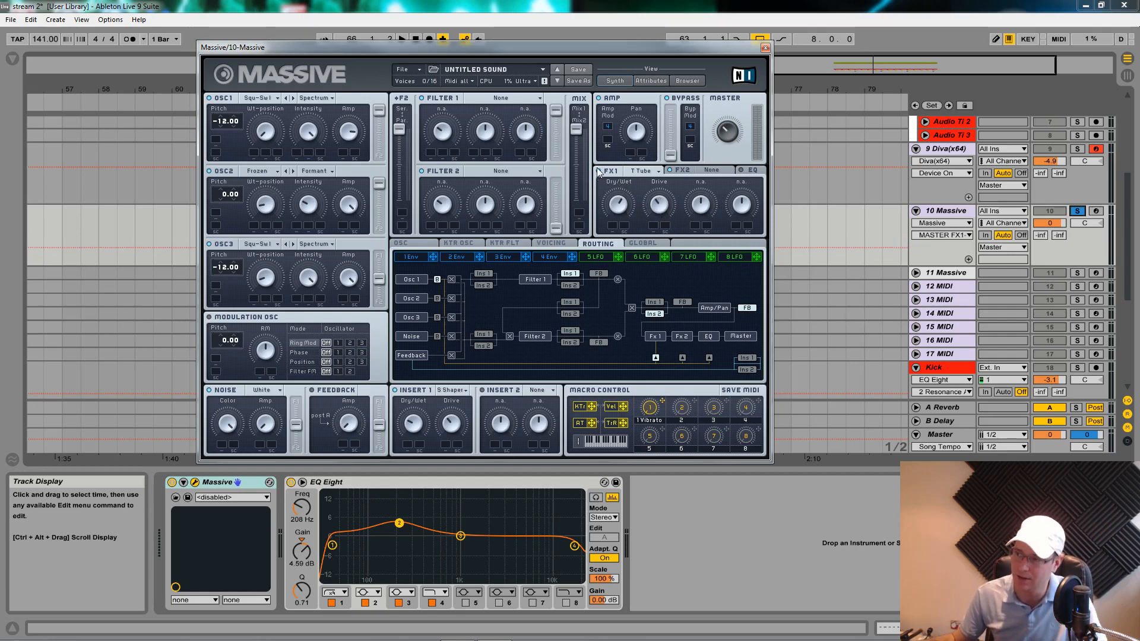
{"action": "key", "text": "space"}
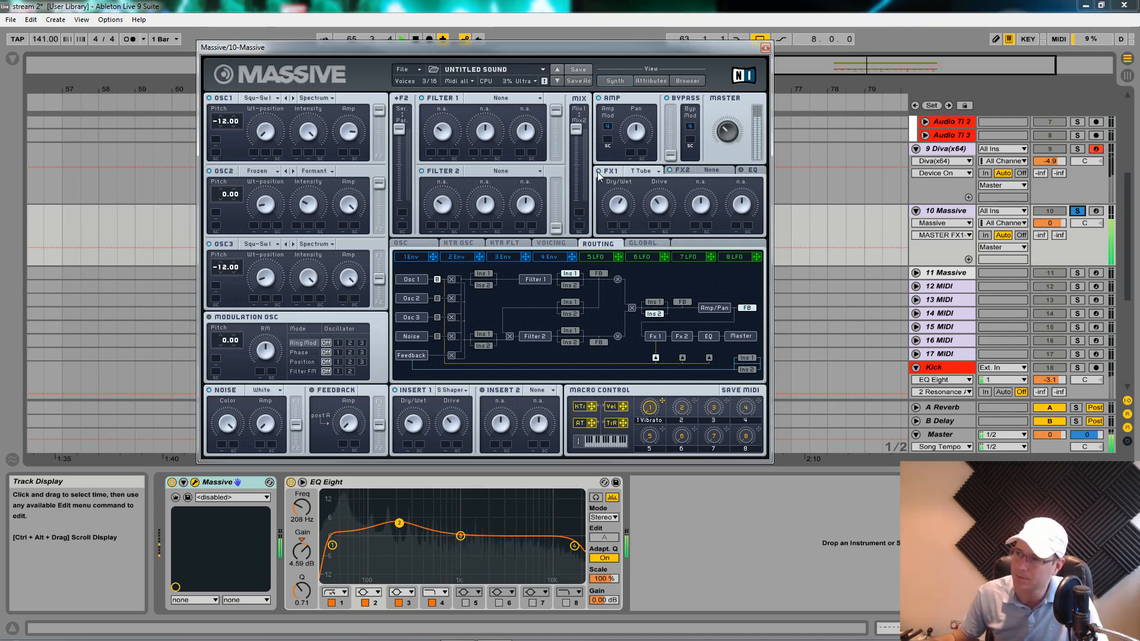
{"action": "key", "text": "space"}
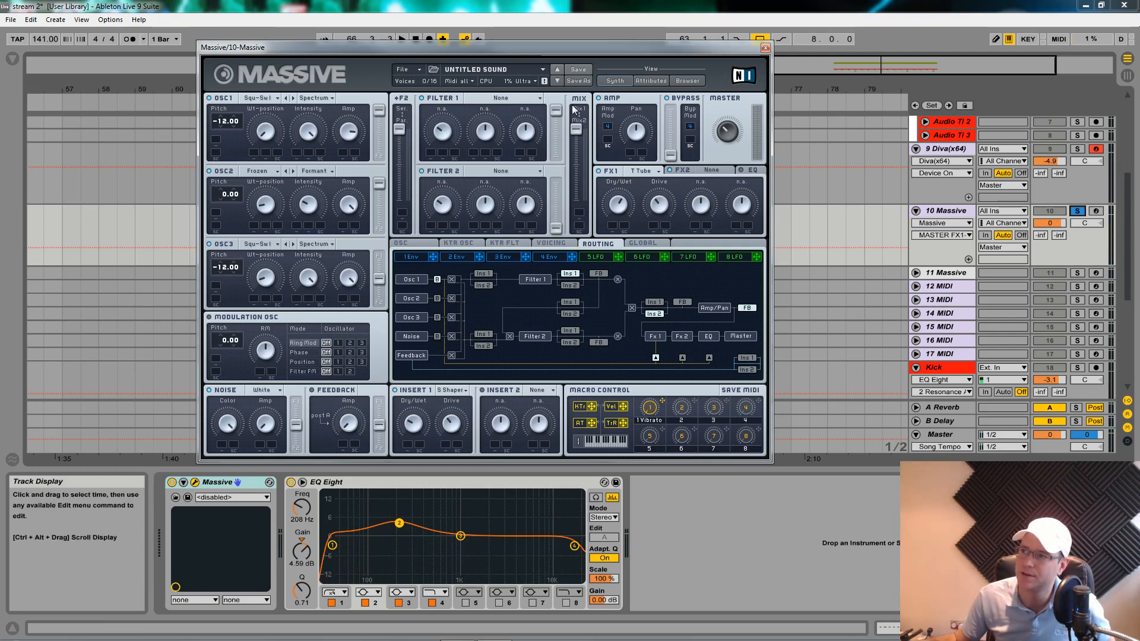
Set Filter 1 to Lowpass 2 and turn its cutoff down
{"action": "left_click", "coordinate": [530, 98]}
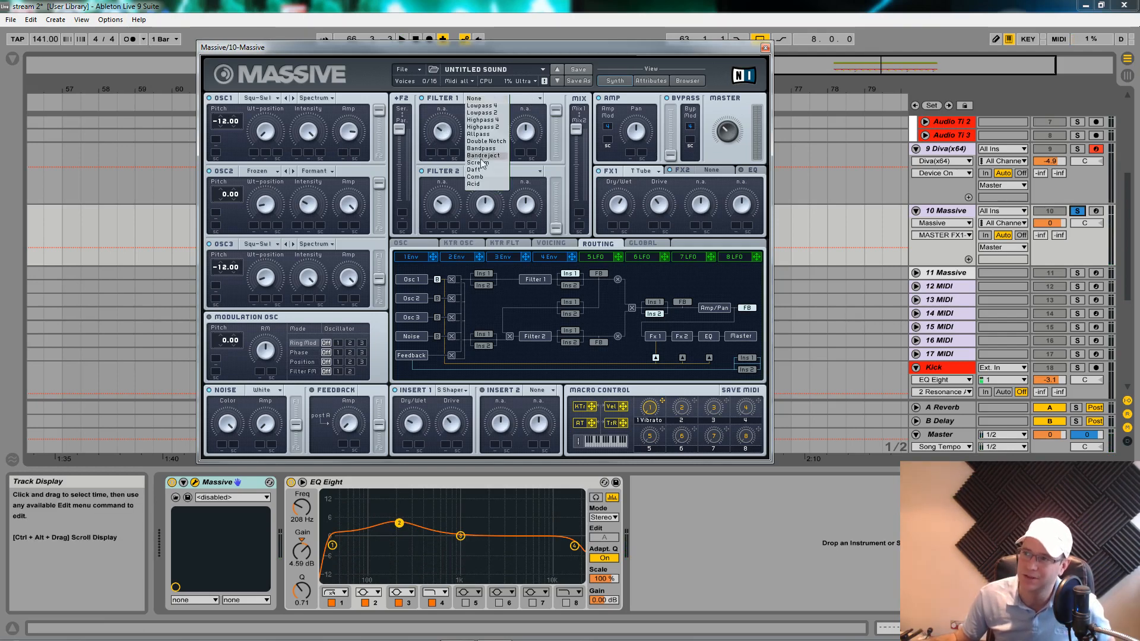
{"action": "left_click", "coordinate": [492, 113]}
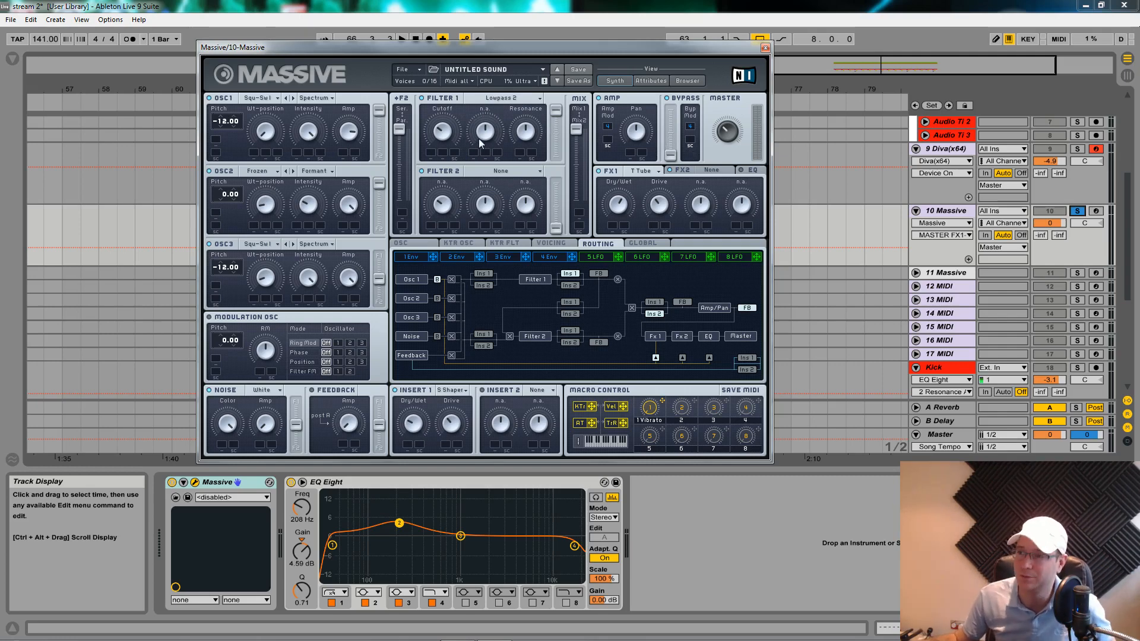
{"action": "left_click_drag", "start_coordinate": [448, 131], "coordinate": [448, 170]}
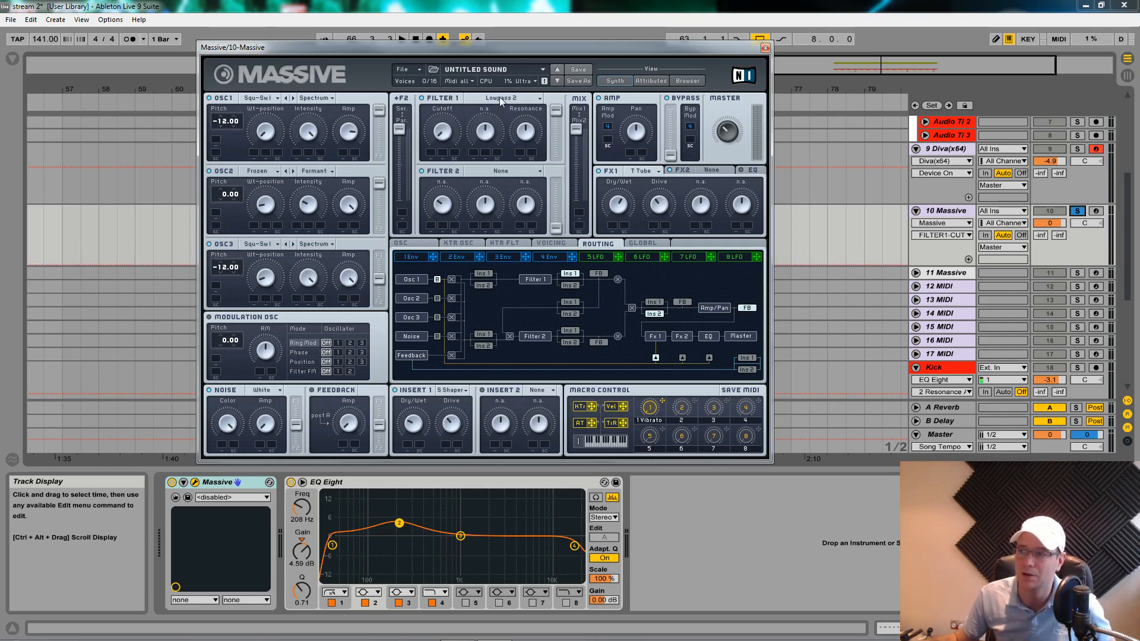
Route OSC3 fully to Filter 1, check the filter output and mix faders, and audition the filtered loop
{"action": "left_click", "coordinate": [557, 115]}
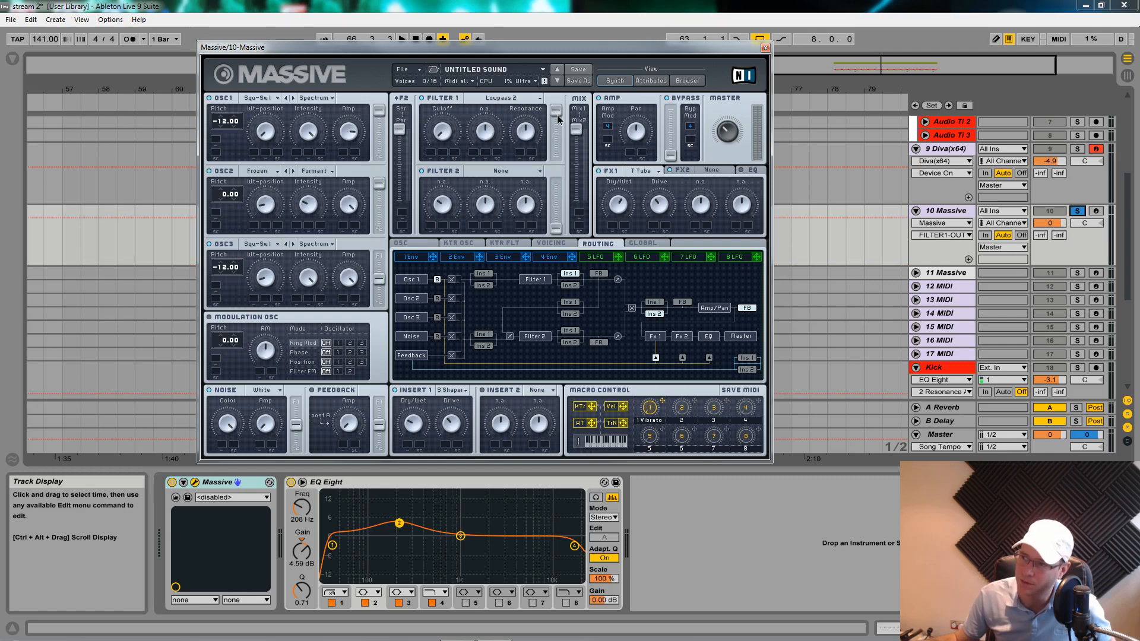
{"action": "left_click", "coordinate": [576, 129]}
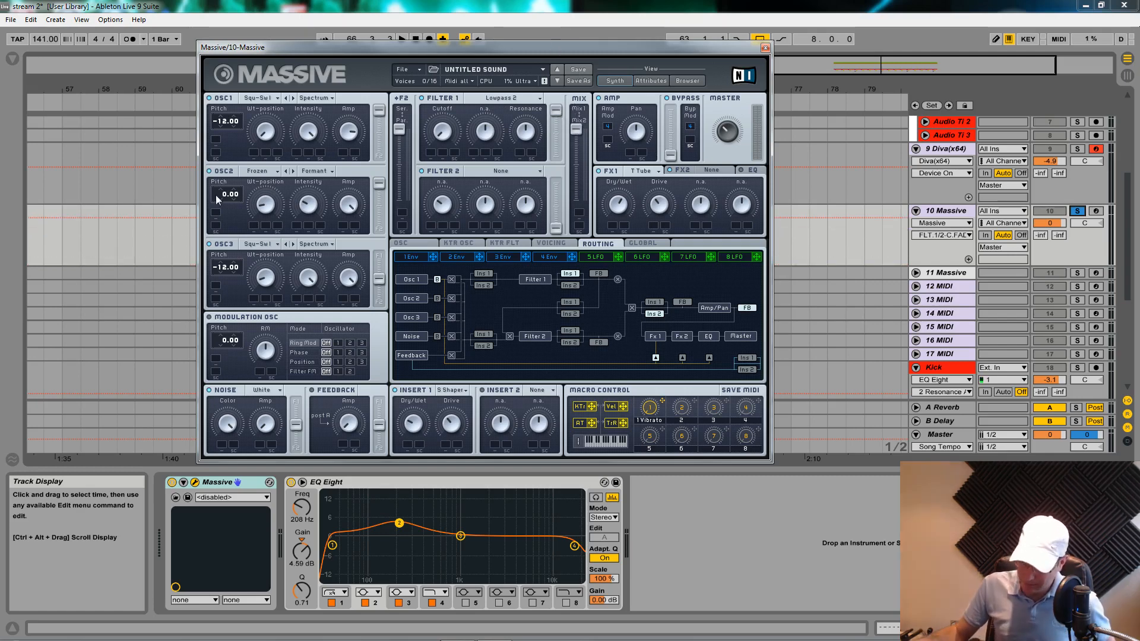
{"action": "left_click_drag", "start_coordinate": [378, 279], "coordinate": [383, 166]}
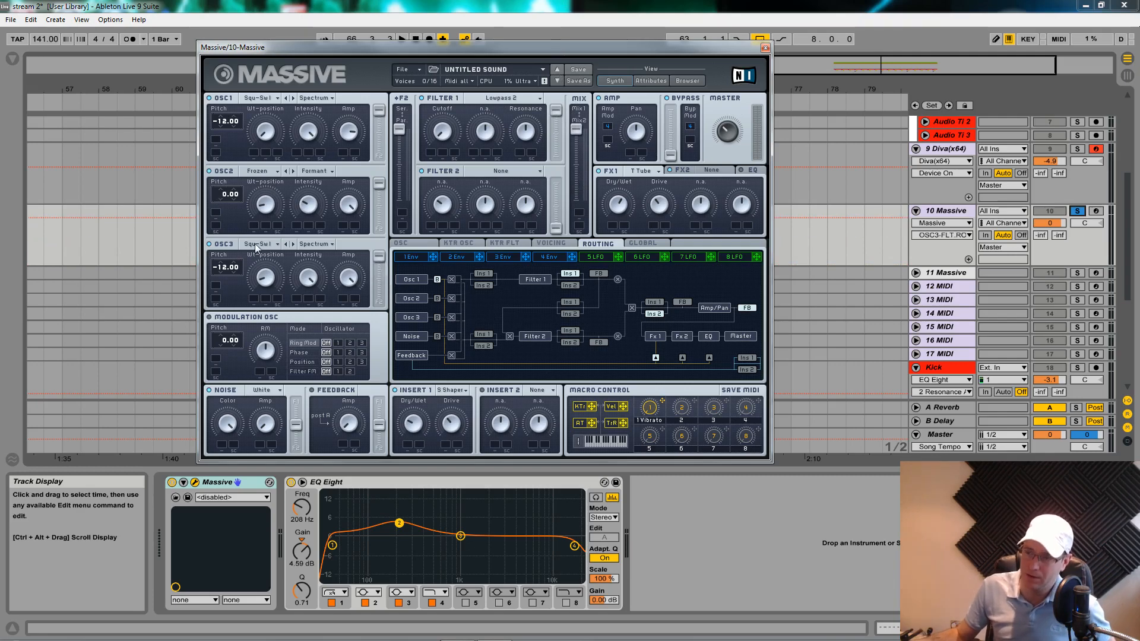
{"action": "left_click", "coordinate": [560, 112]}
{"action": "left_click", "coordinate": [578, 130]}
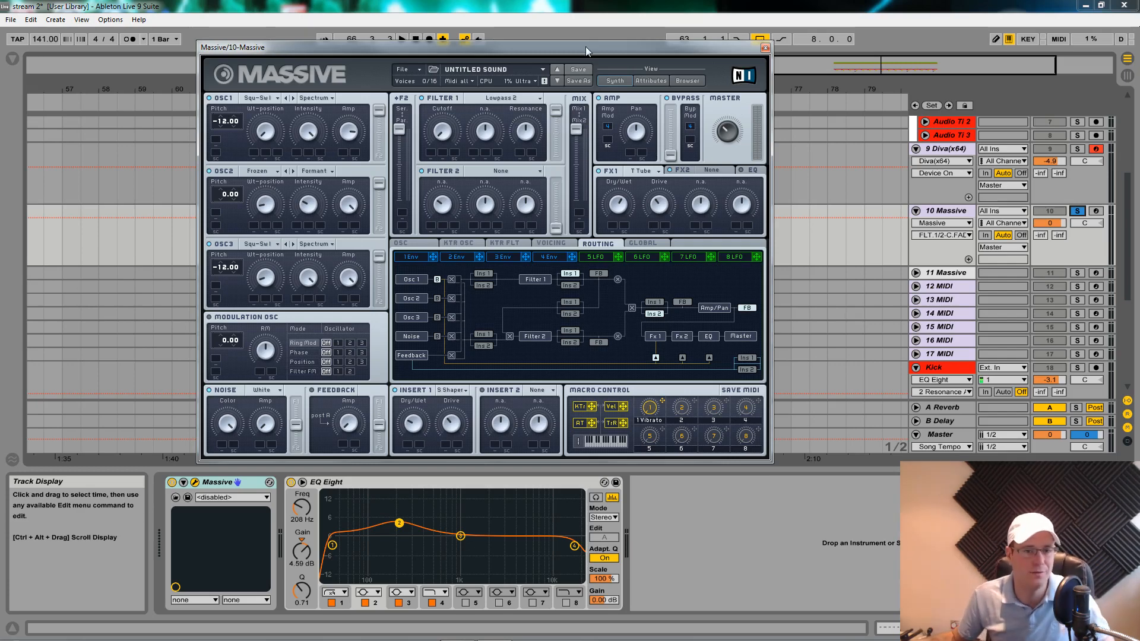
{"action": "key", "text": "space"}
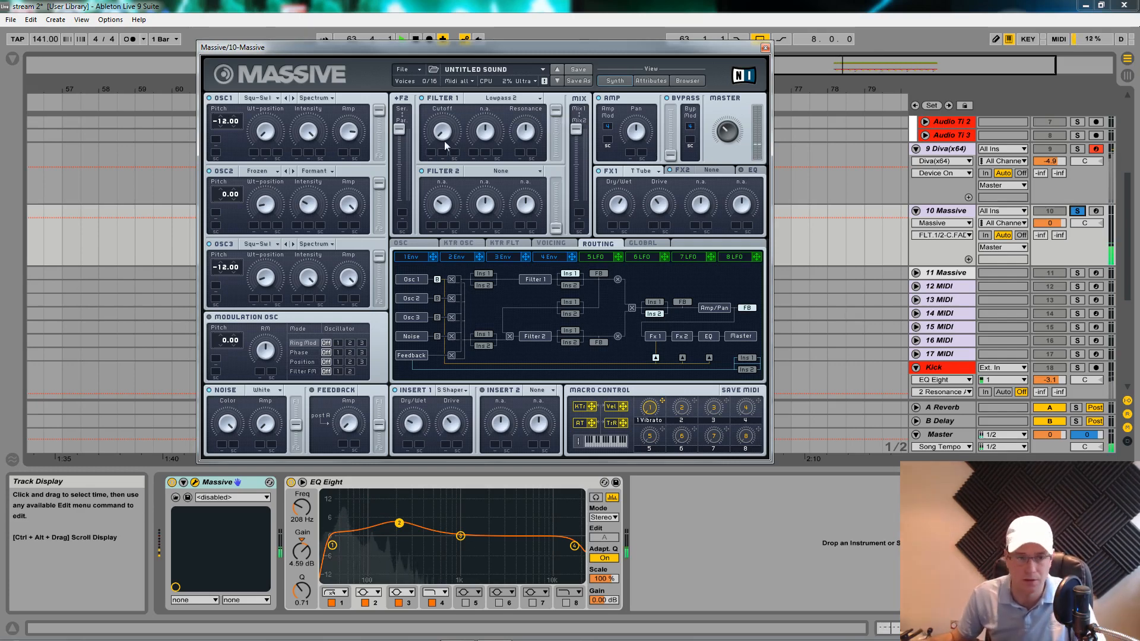
{"action": "key", "text": "space"}
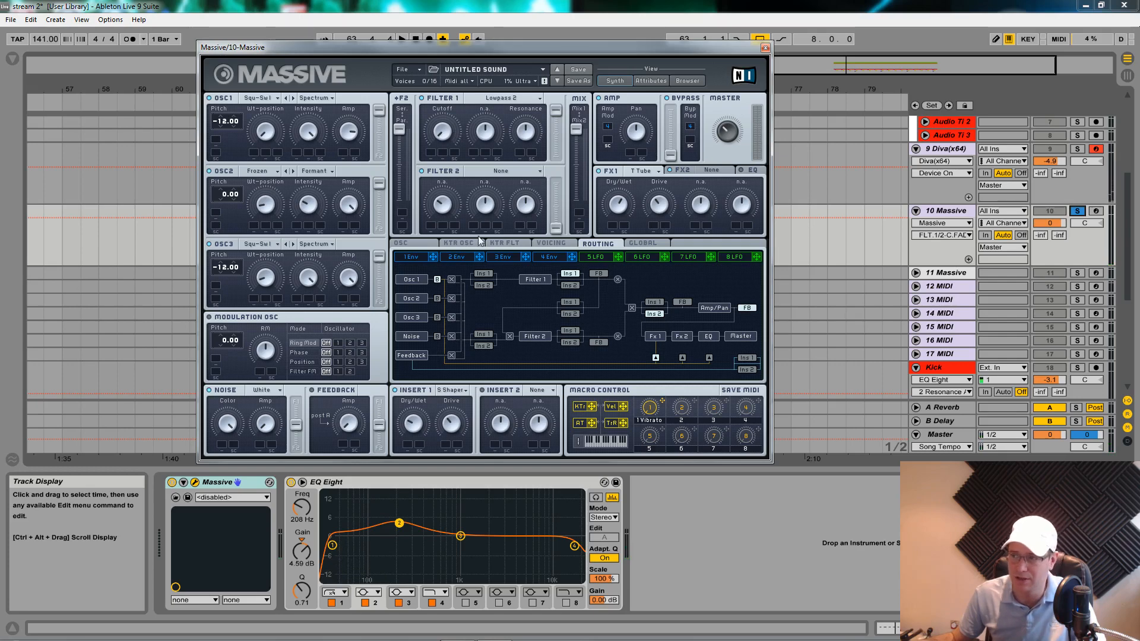
Assign envelope 1 to Filter 1's cutoff and raise its modulation amount
{"action": "left_click", "coordinate": [503, 256]}
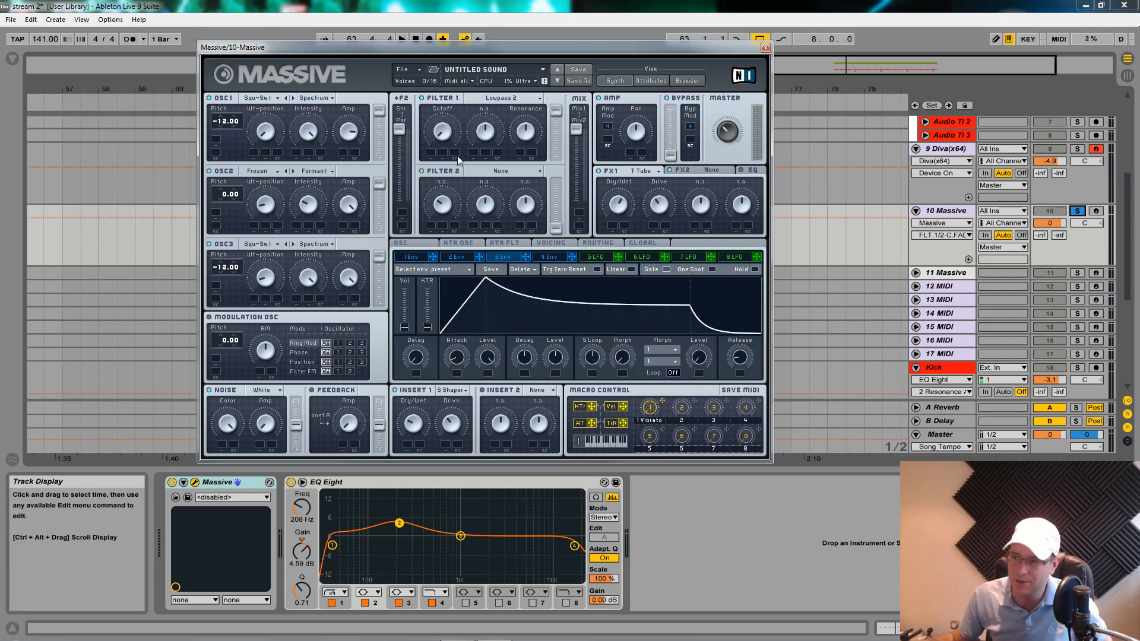
{"action": "left_click", "coordinate": [406, 256]}
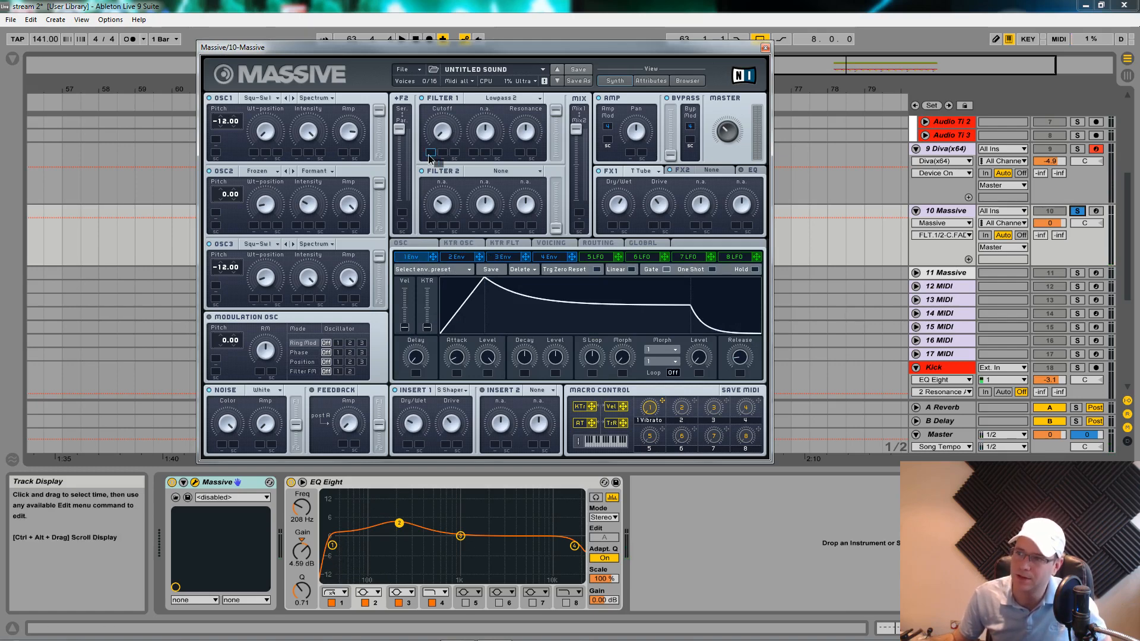
{"action": "left_click_drag", "start_coordinate": [430, 157], "coordinate": [428, 121]}
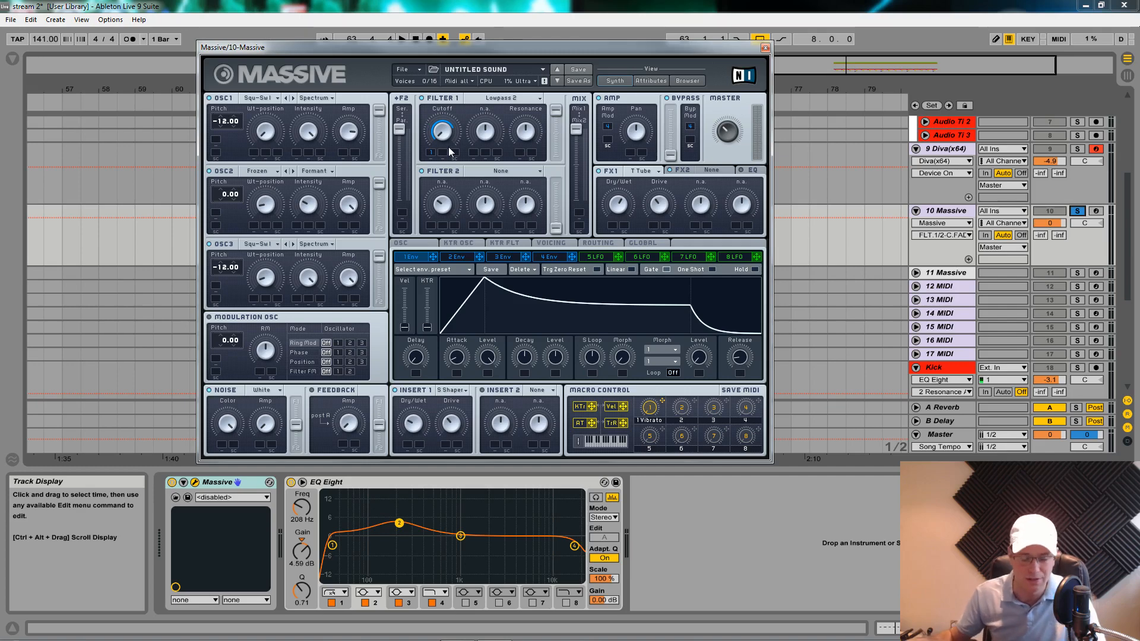
Shorten envelope 1's attack, drop its decay level to the minimum and fine-tune the decay time while auditioning the loop
{"action": "key", "text": "space"}
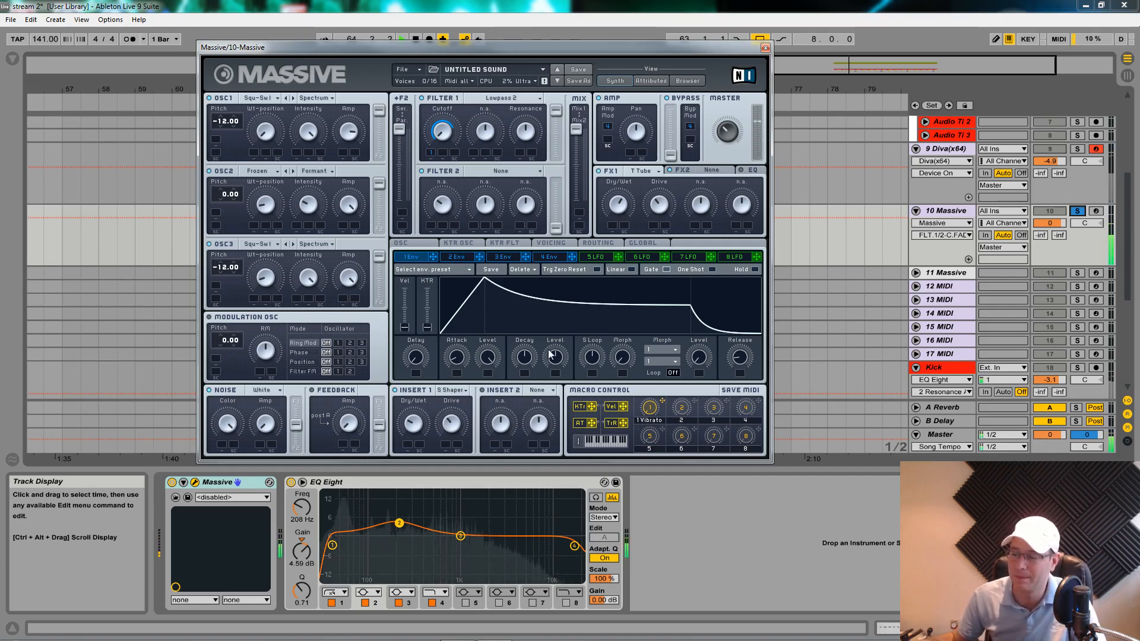
{"action": "key", "text": "space"}
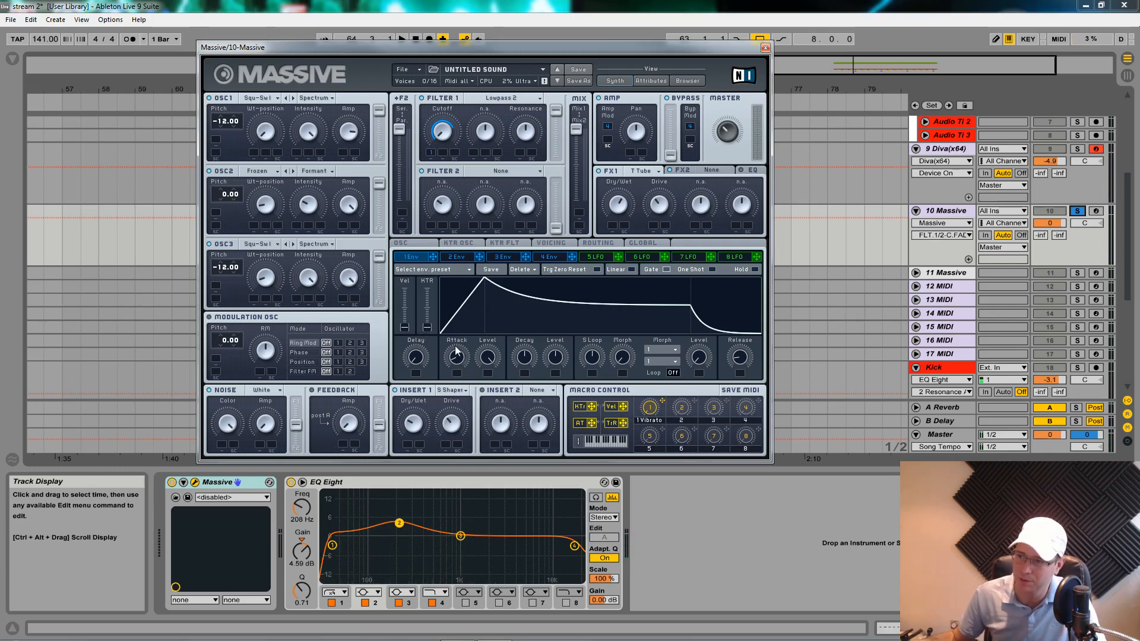
{"action": "left_click_drag", "start_coordinate": [454, 350], "coordinate": [447, 400]}
{"action": "key", "text": "space"}
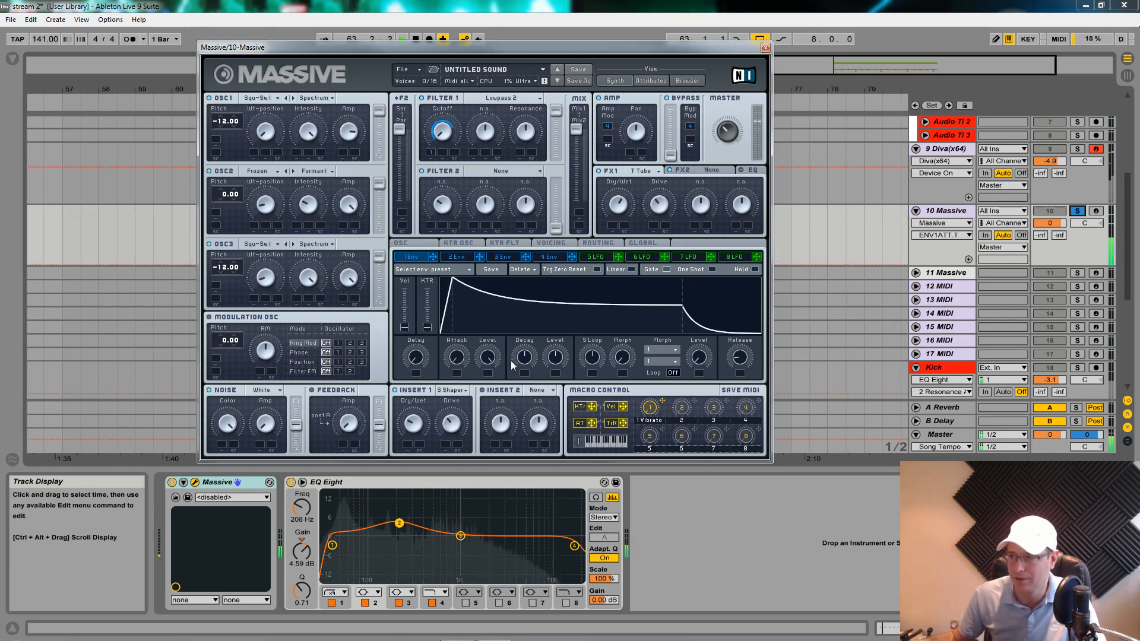
{"action": "left_click_drag", "start_coordinate": [559, 360], "coordinate": [530, 369]}
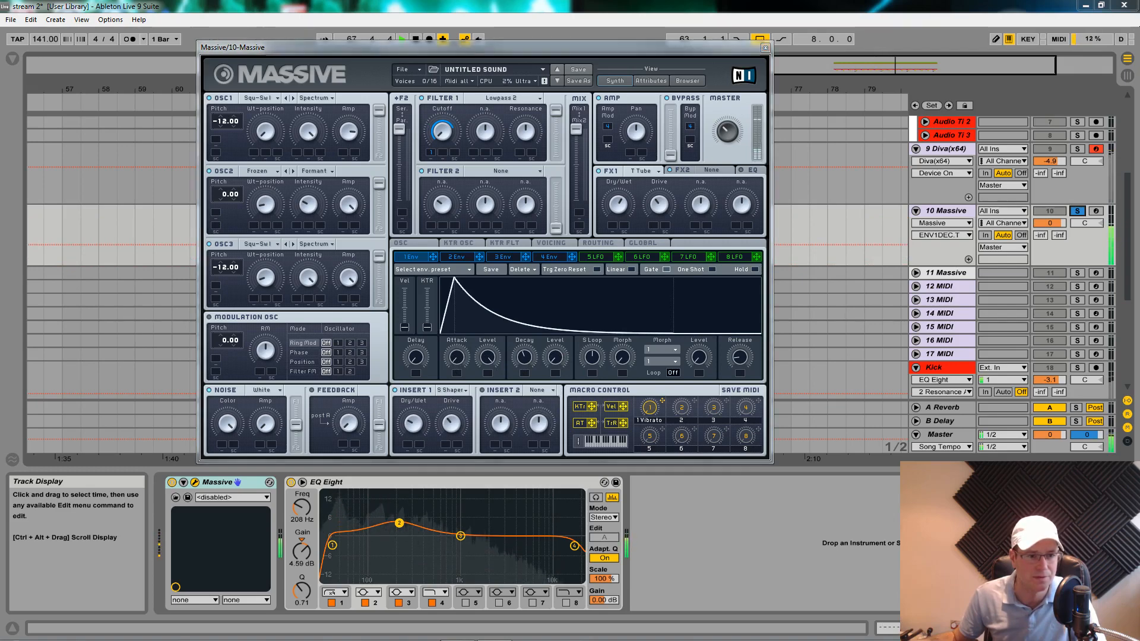
{"action": "left_click_drag", "start_coordinate": [525, 359], "coordinate": [526, 357]}
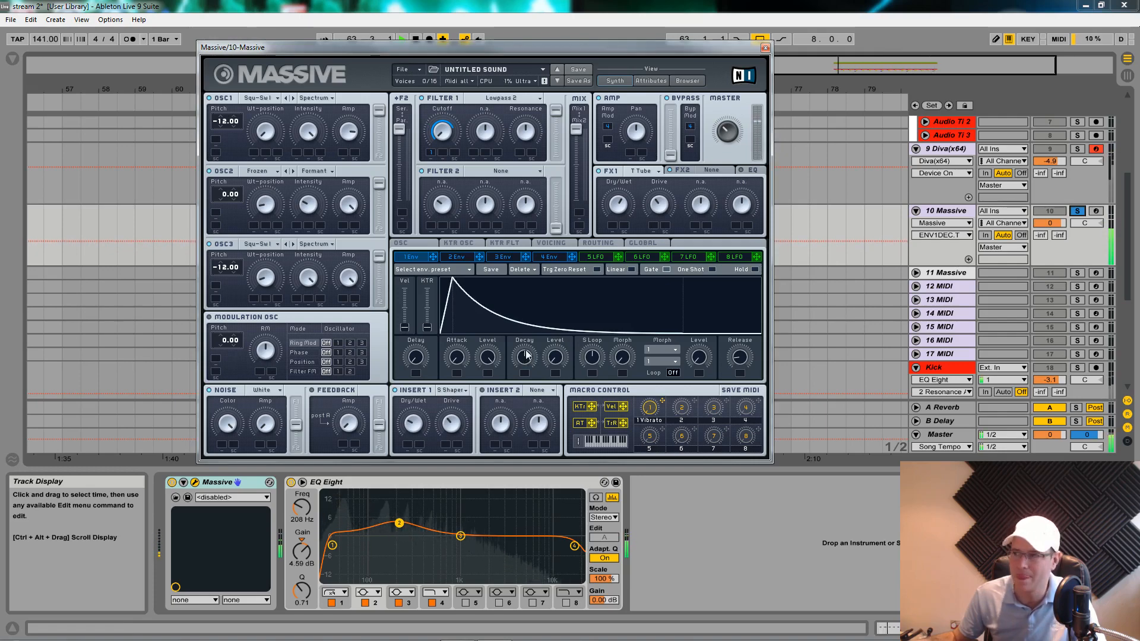
Lower Filter 1's resonance, assign envelope 1 to modulate it and fine-tune the envelope's decay while auditioning
{"action": "left_click", "coordinate": [439, 137]}
{"action": "left_click", "coordinate": [529, 124]}
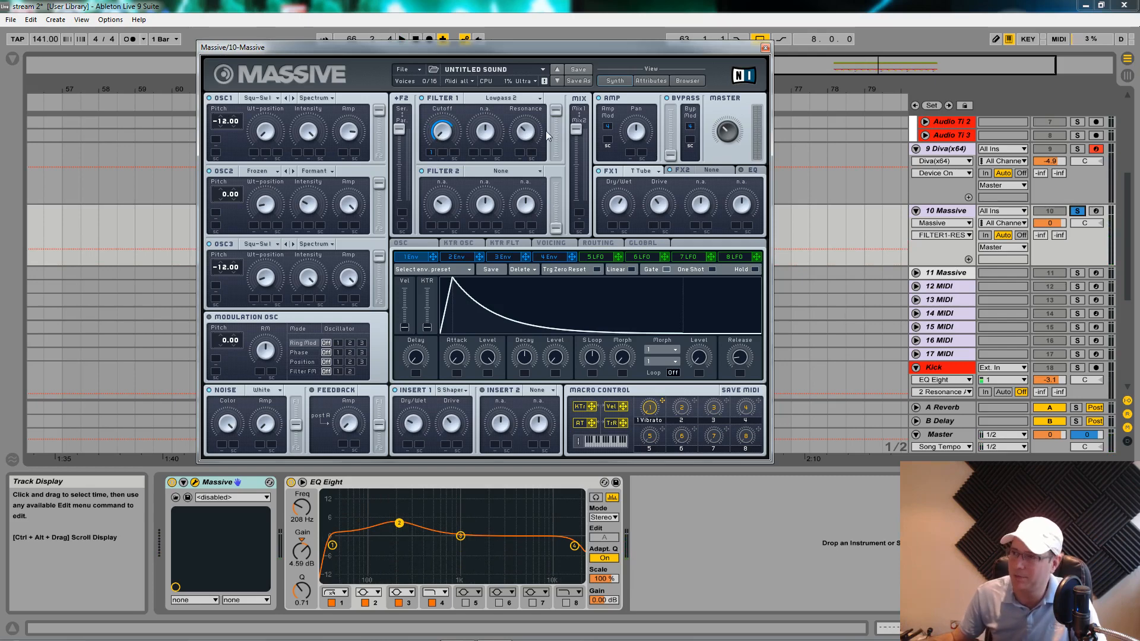
{"action": "key", "text": "space"}
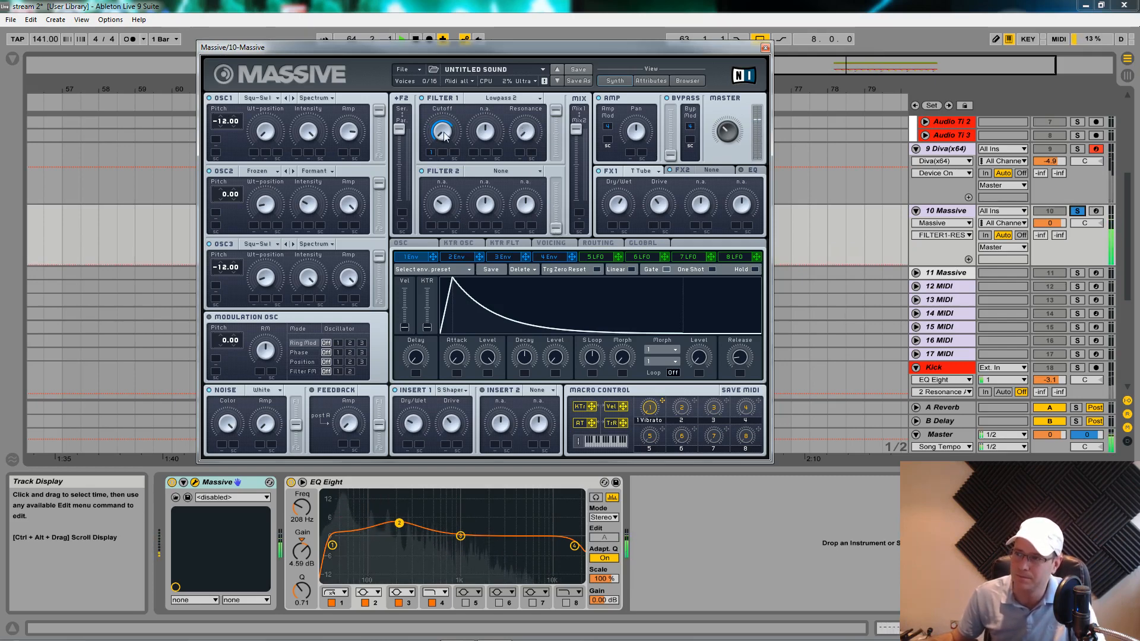
{"action": "left_click", "coordinate": [523, 357]}
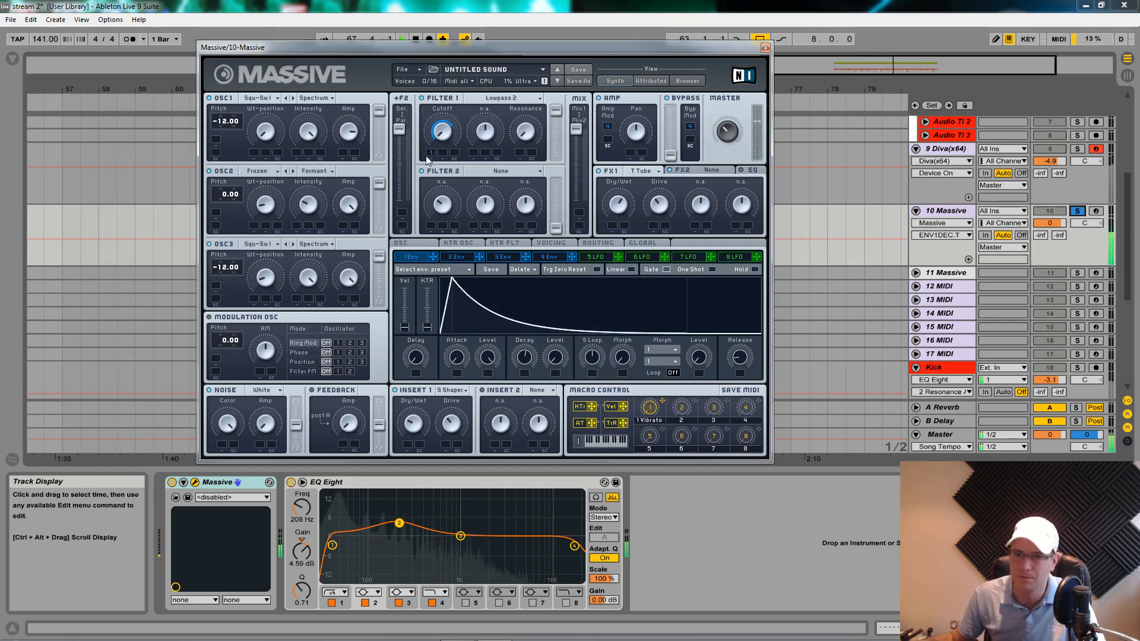
{"action": "key", "text": "space"}
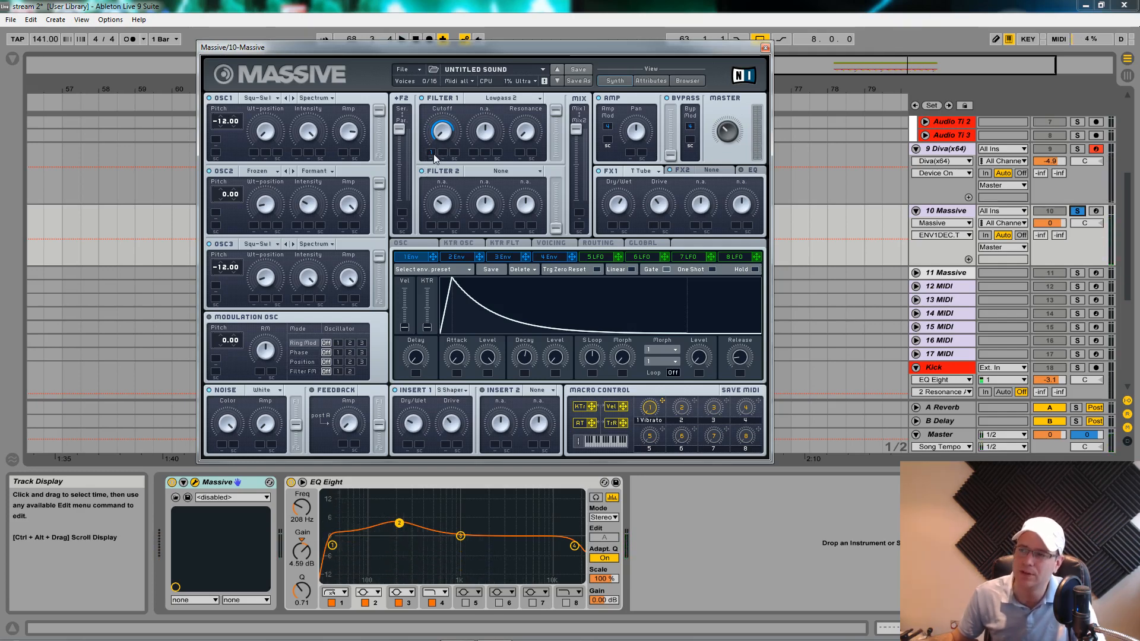
{"action": "key", "text": "space"}
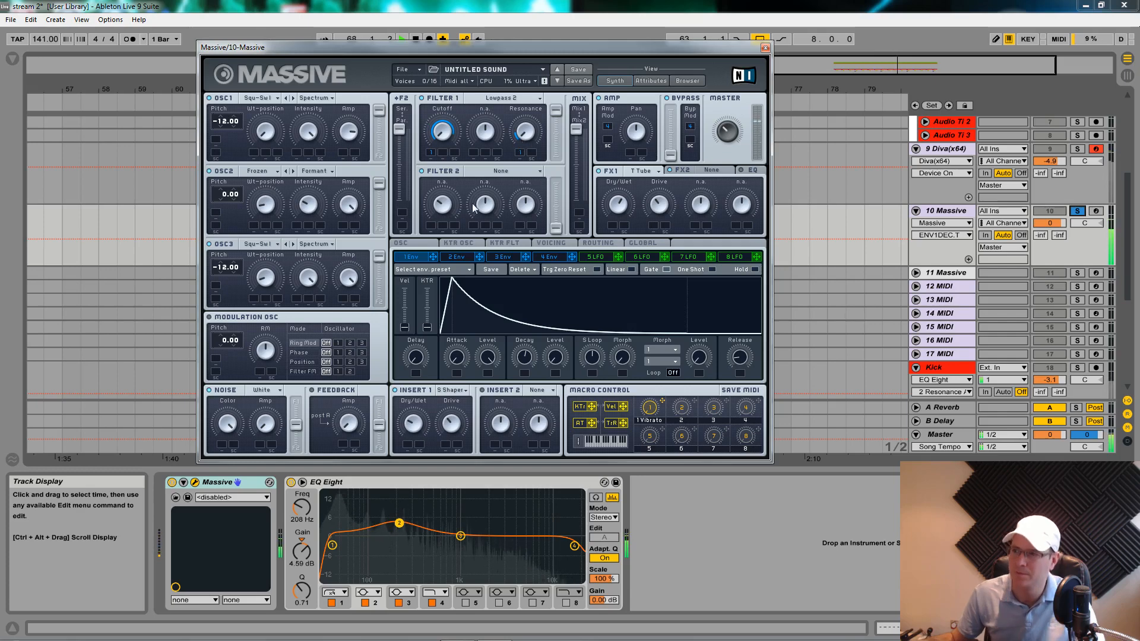
Examine the glide time in the oscillator settings and the bass clip's notes in the arrangement
{"action": "left_click", "coordinate": [419, 248]}
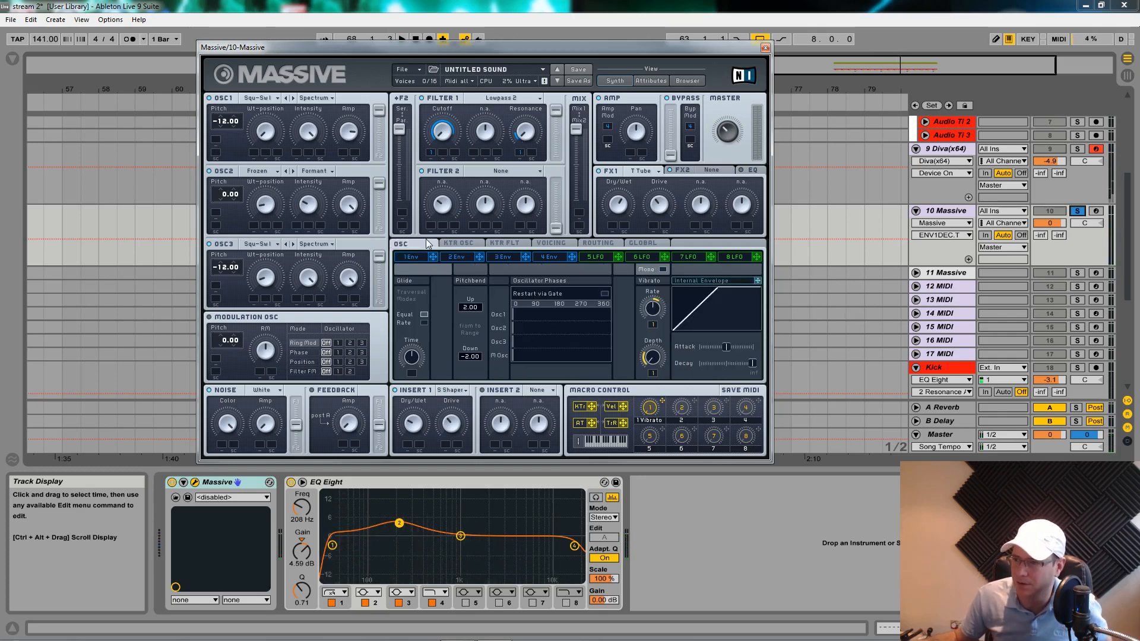
{"action": "left_click", "coordinate": [416, 347]}
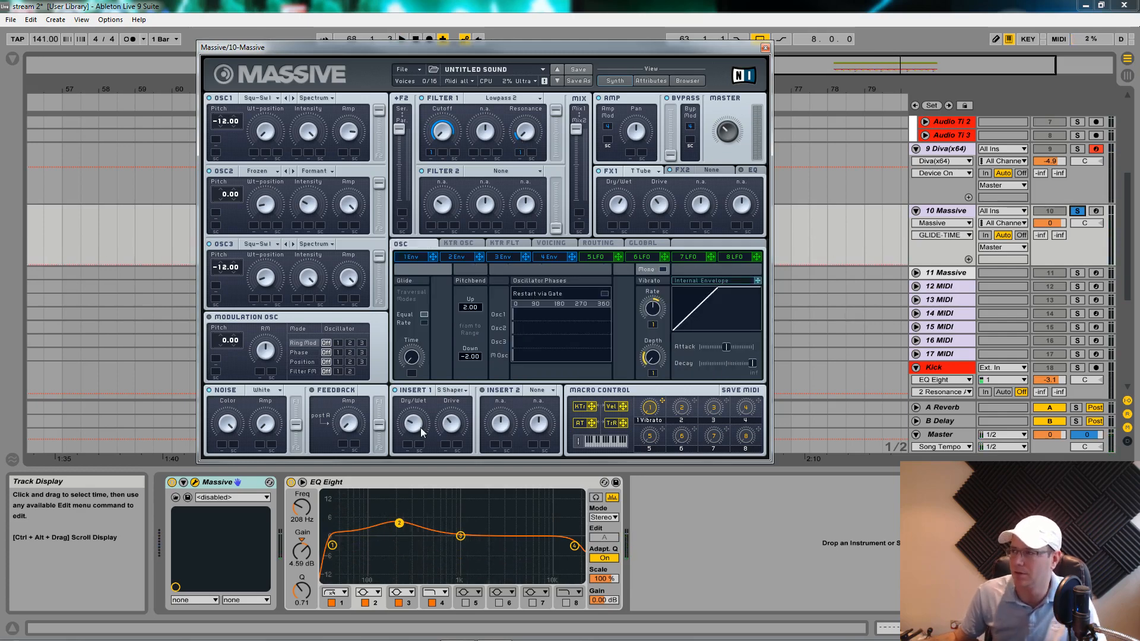
{"action": "left_click_drag", "start_coordinate": [475, 47], "coordinate": [452, 274]}
{"action": "left_click", "coordinate": [409, 241]}
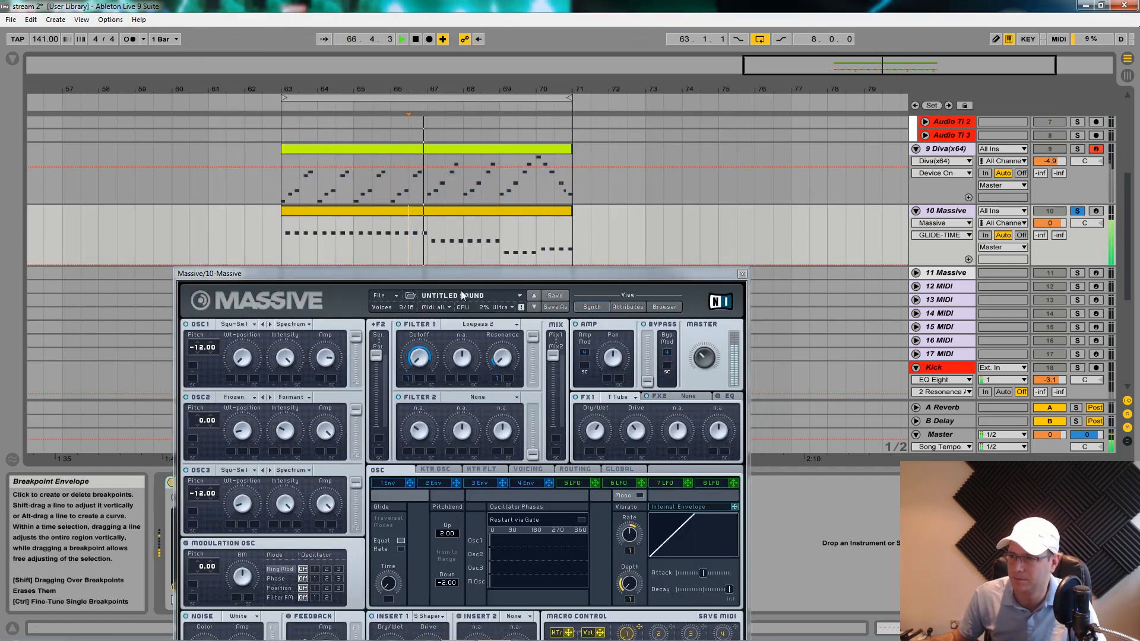
{"action": "left_click_drag", "start_coordinate": [472, 274], "coordinate": [483, 84]}
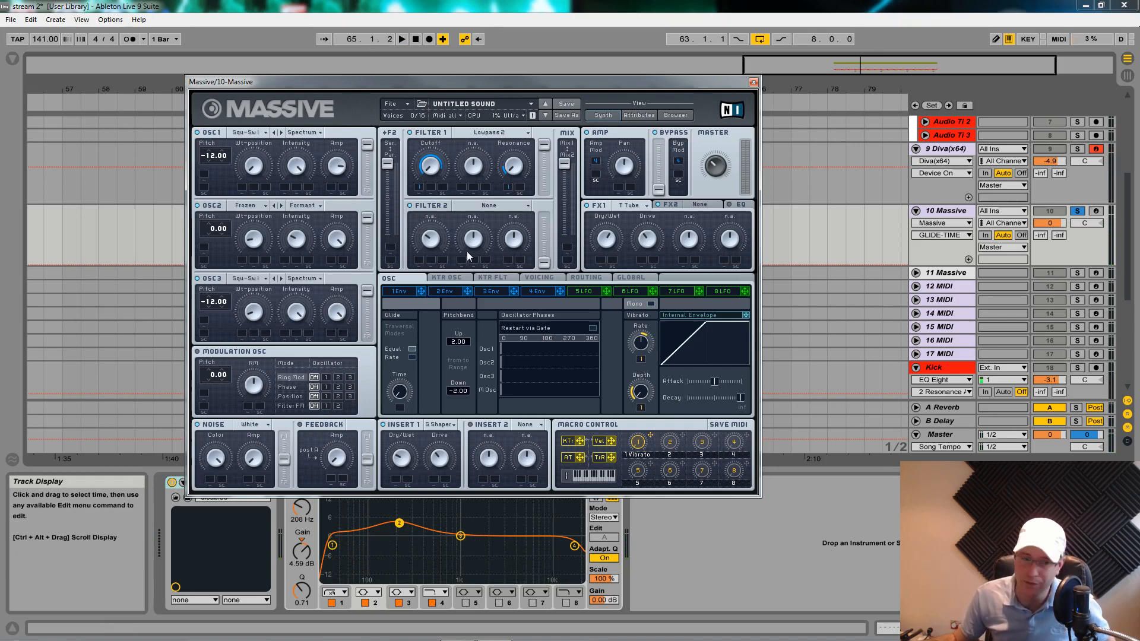
Route Noise and Feedback fully to Filter 1, and enable Feedback with its Amp turned down
{"action": "left_click", "coordinate": [285, 467]}
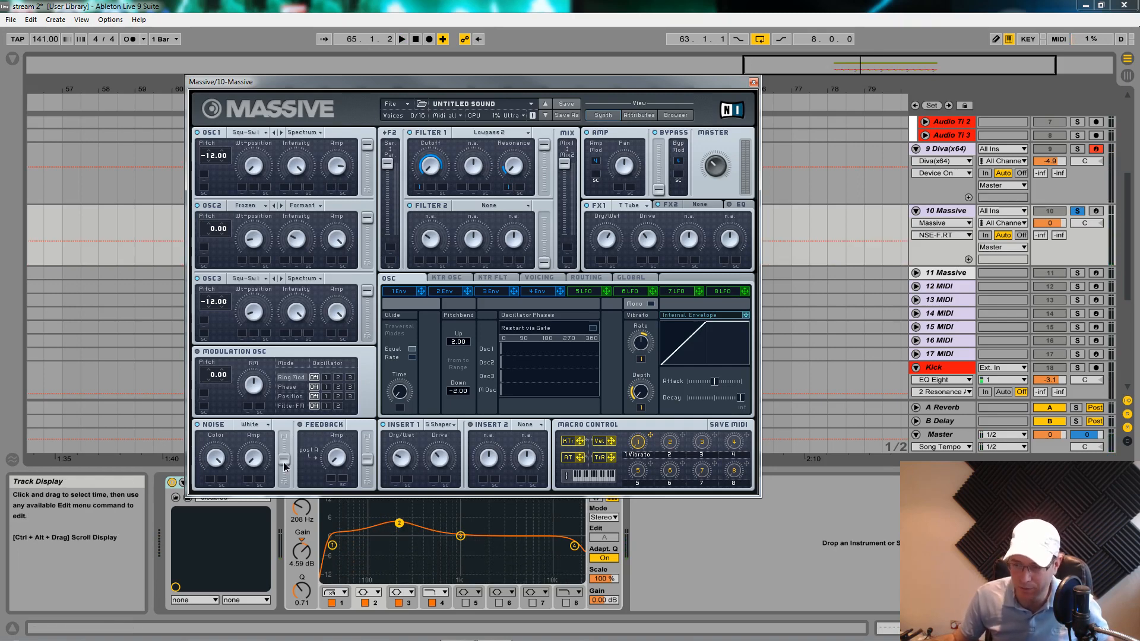
{"action": "left_click_drag", "start_coordinate": [284, 467], "coordinate": [283, 404]}
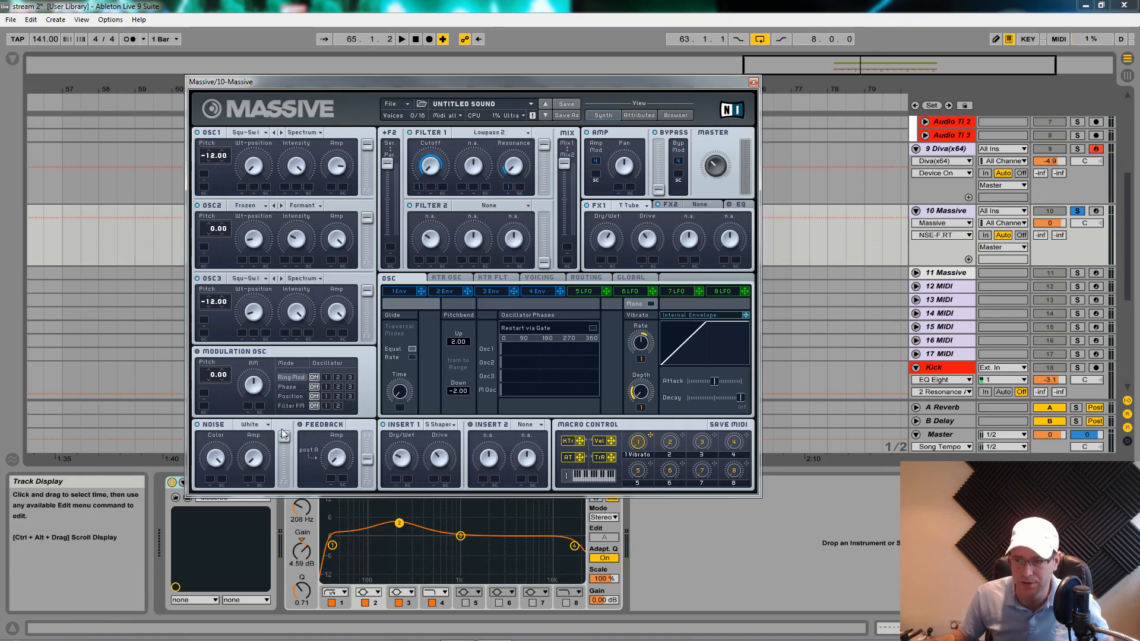
{"action": "left_click_drag", "start_coordinate": [365, 457], "coordinate": [365, 375]}
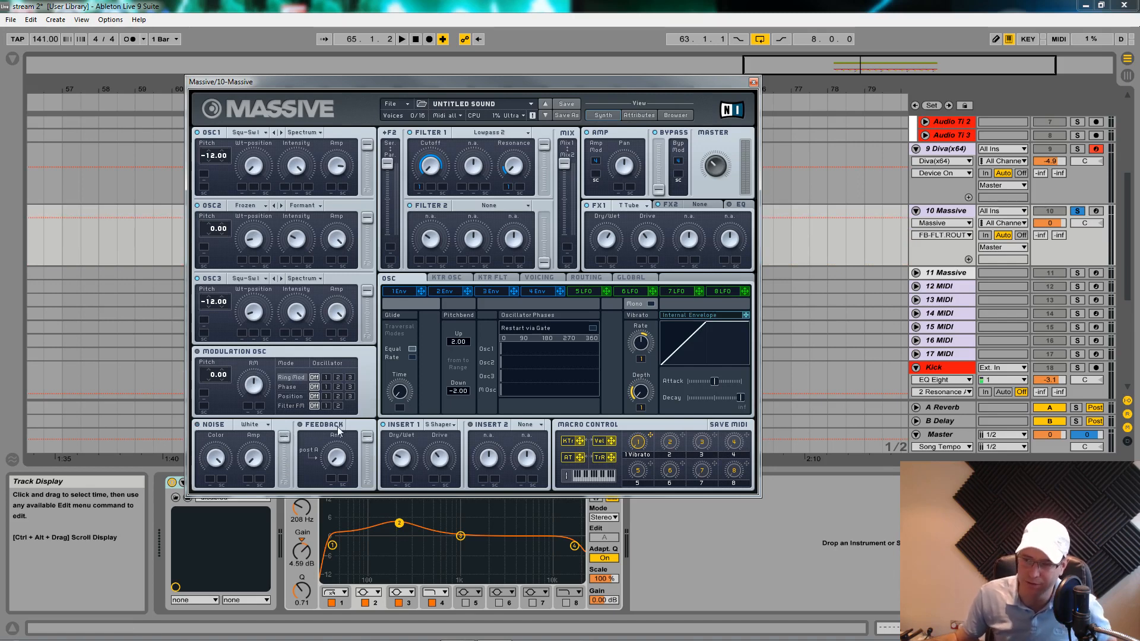
{"action": "left_click", "coordinate": [326, 457]}
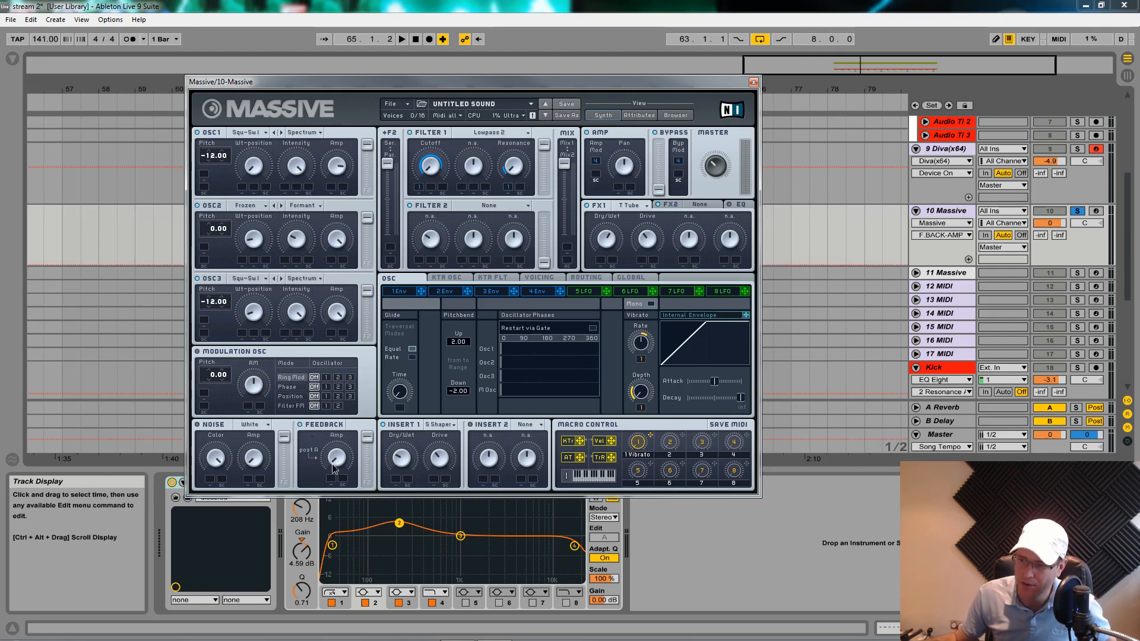
Assign envelope 1 to the Feedback Amp and adjust its modulation amount while the loop plays
{"action": "left_click", "coordinate": [408, 293]}
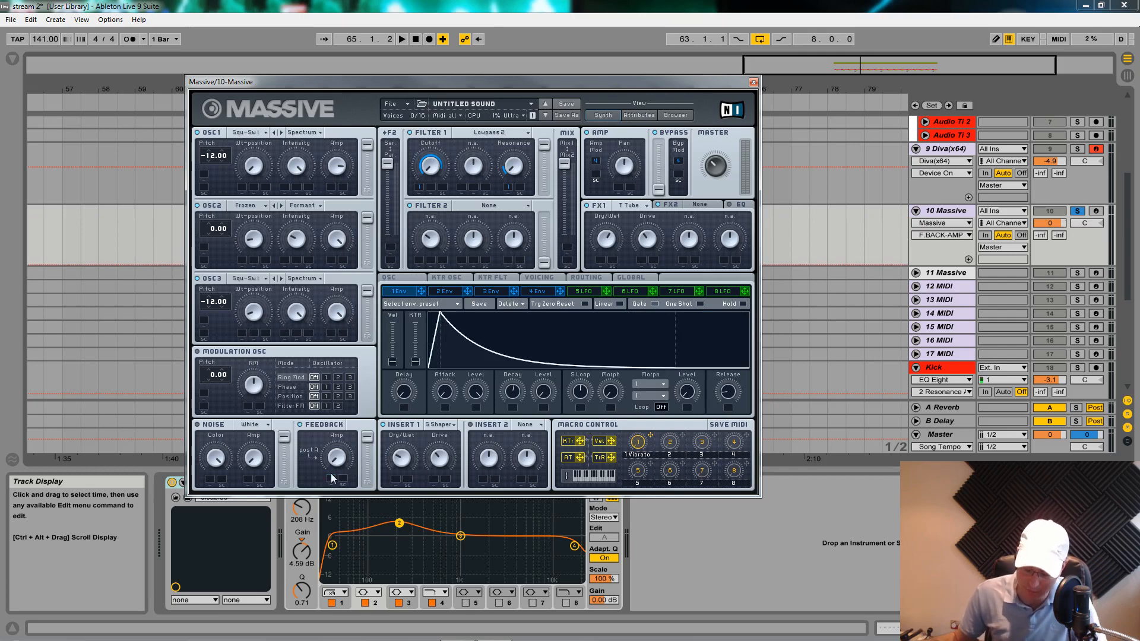
{"action": "key", "text": "space"}
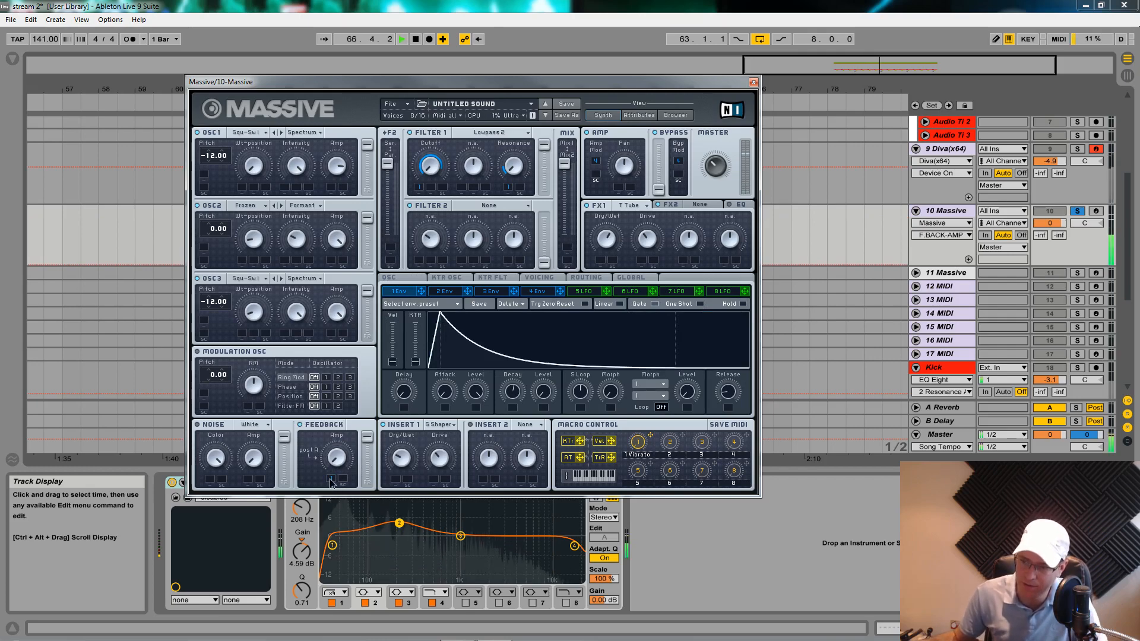
{"action": "left_click_drag", "start_coordinate": [330, 473], "coordinate": [340, 419]}
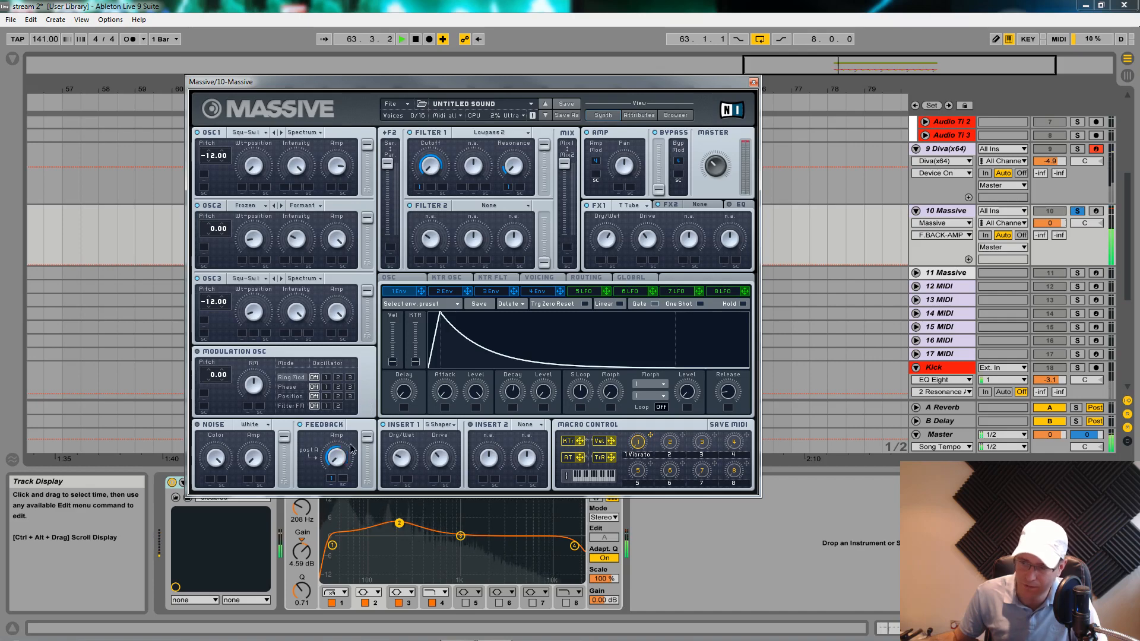
{"action": "key", "text": "space"}
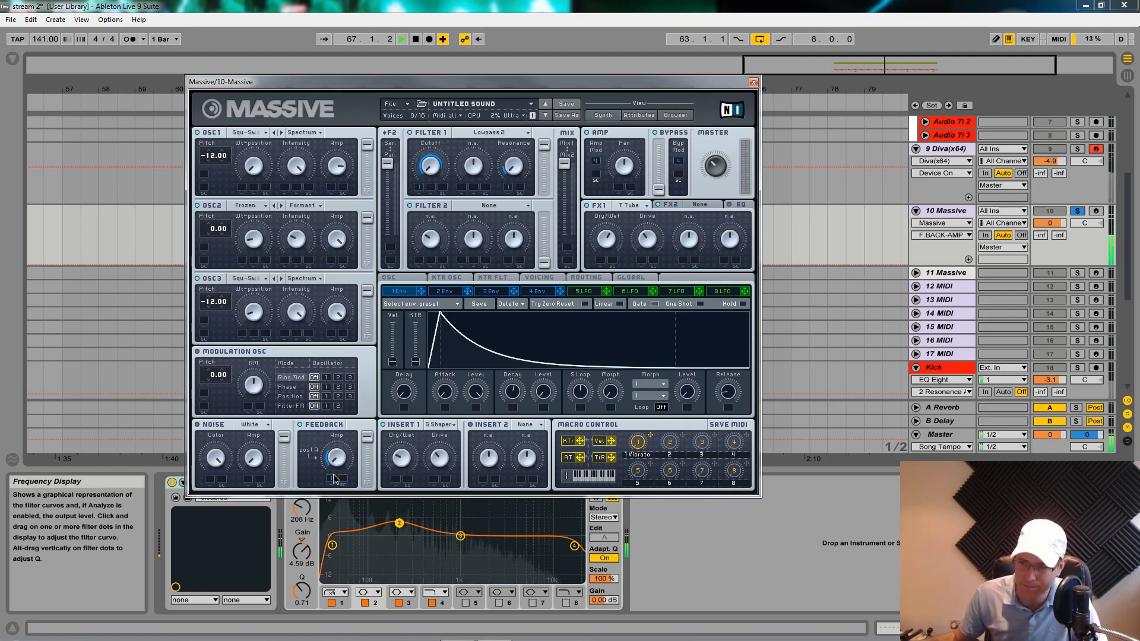
{"action": "key", "text": "space"}
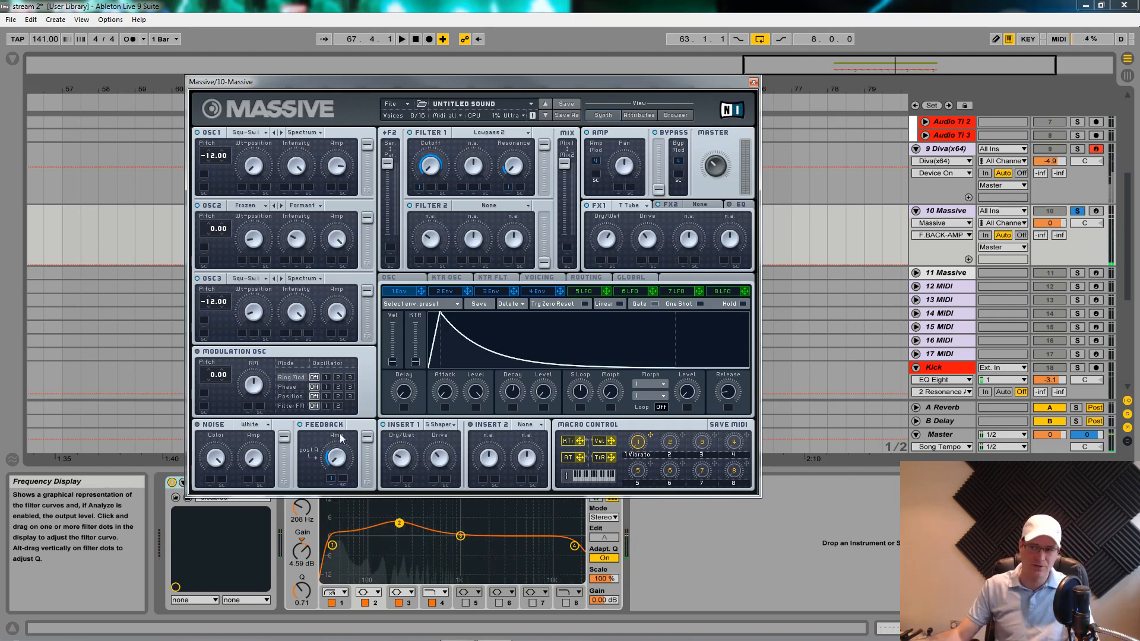
Enable the EQ in Massive and adjust its Boost while auditioning the loop
{"action": "key", "text": "space"}
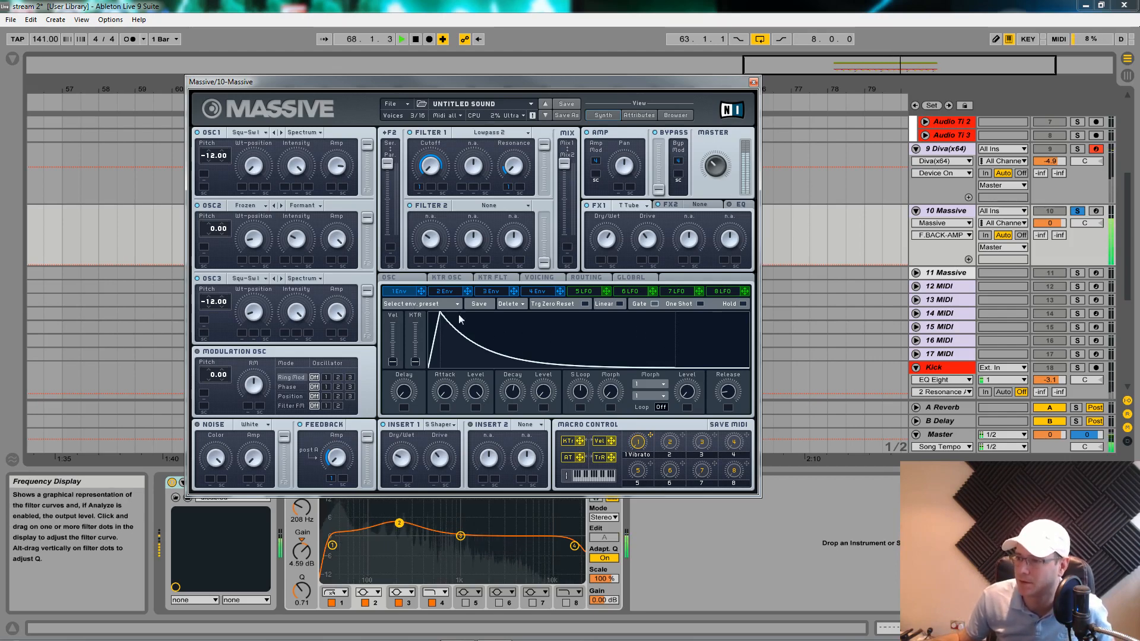
{"action": "left_click", "coordinate": [742, 205]}
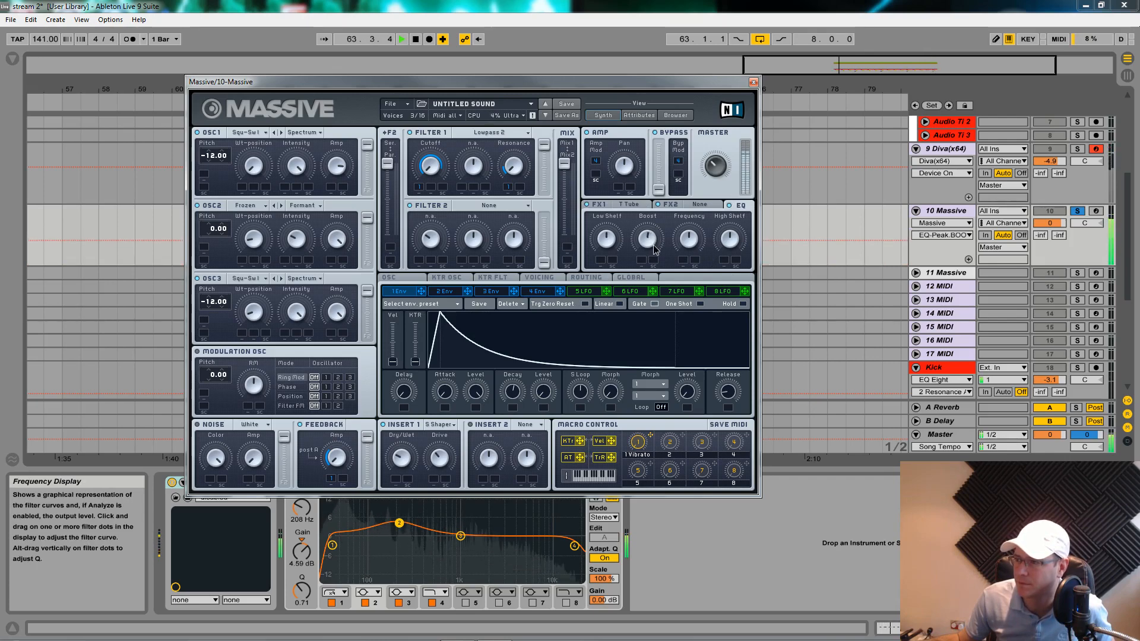
{"action": "key", "text": "space"}
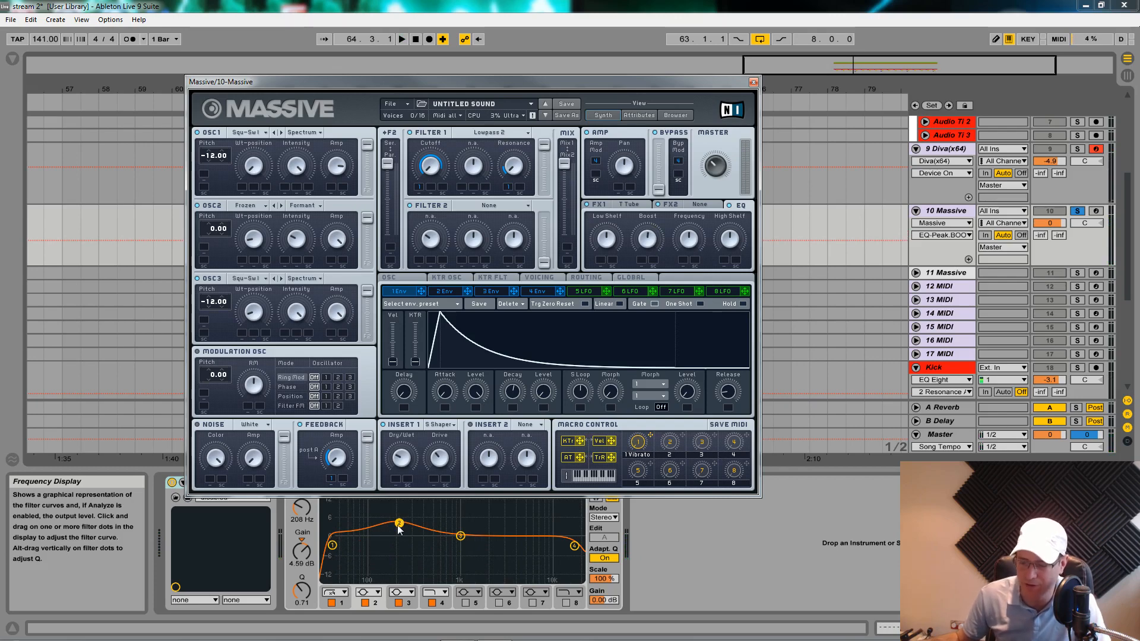
In the expanded EQ Eight display, try band 2 flat against the loop, set it to 228 Hz and 4.11 dB, and return to the arrangement
{"action": "left_click_drag", "start_coordinate": [570, 81], "coordinate": [574, 6]}
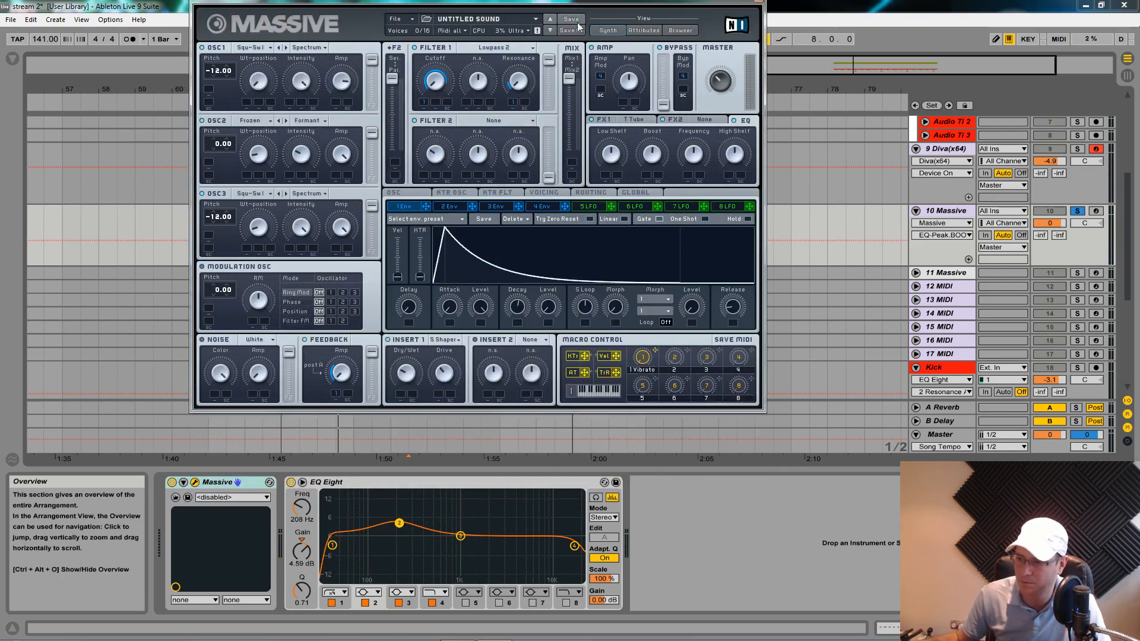
{"action": "double_click", "coordinate": [432, 499]}
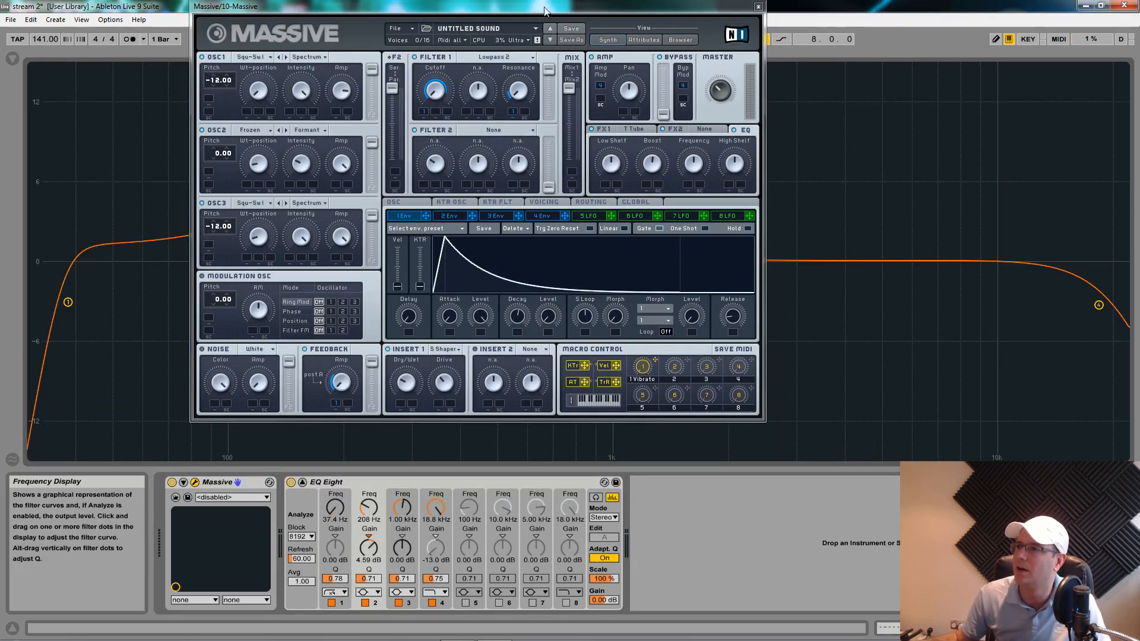
{"action": "left_click_drag", "start_coordinate": [545, 10], "coordinate": [705, 514]}
{"action": "left_click_drag", "start_coordinate": [351, 203], "coordinate": [354, 259]}
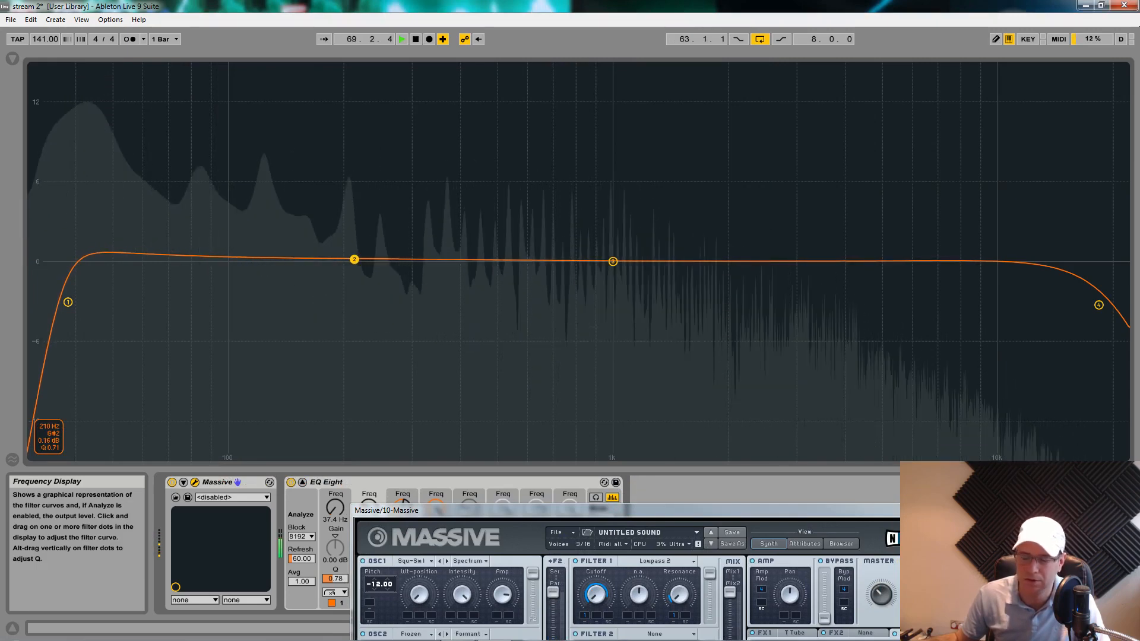
{"action": "left_click_drag", "start_coordinate": [354, 260], "coordinate": [368, 208]}
{"action": "left_click_drag", "start_coordinate": [628, 533], "coordinate": [434, 267]}
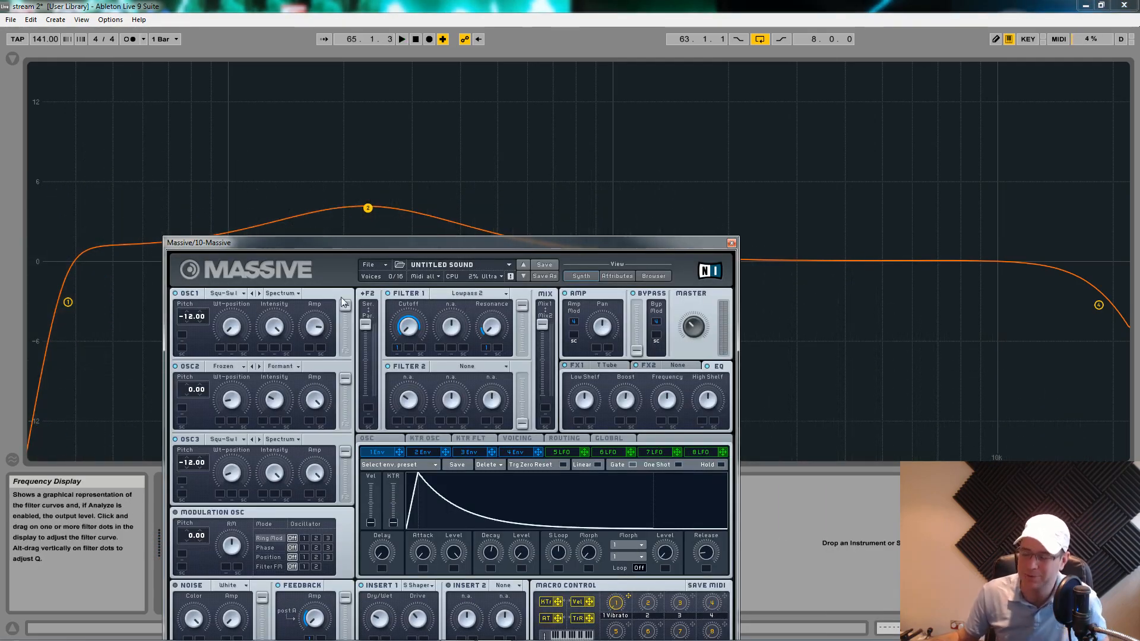
{"action": "key", "text": "Tab"}
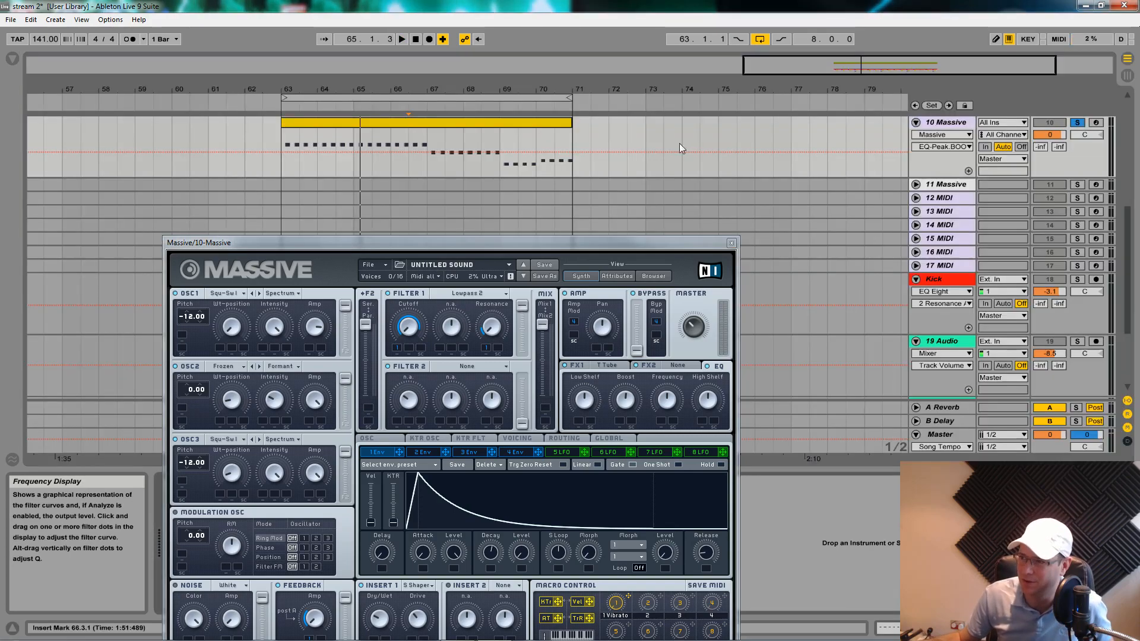
Unsolo the 10 Massive track to hear the full mix and lower the Master volume to -0.4 dB
{"action": "left_click_drag", "start_coordinate": [575, 240], "coordinate": [608, 62]}
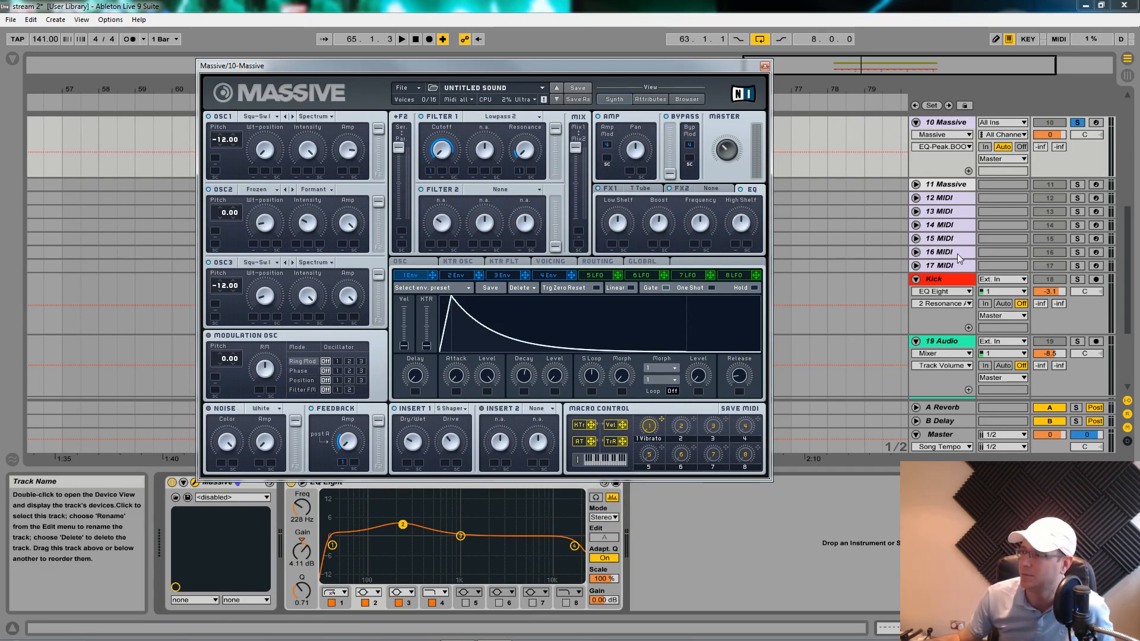
{"action": "left_click", "coordinate": [1077, 122]}
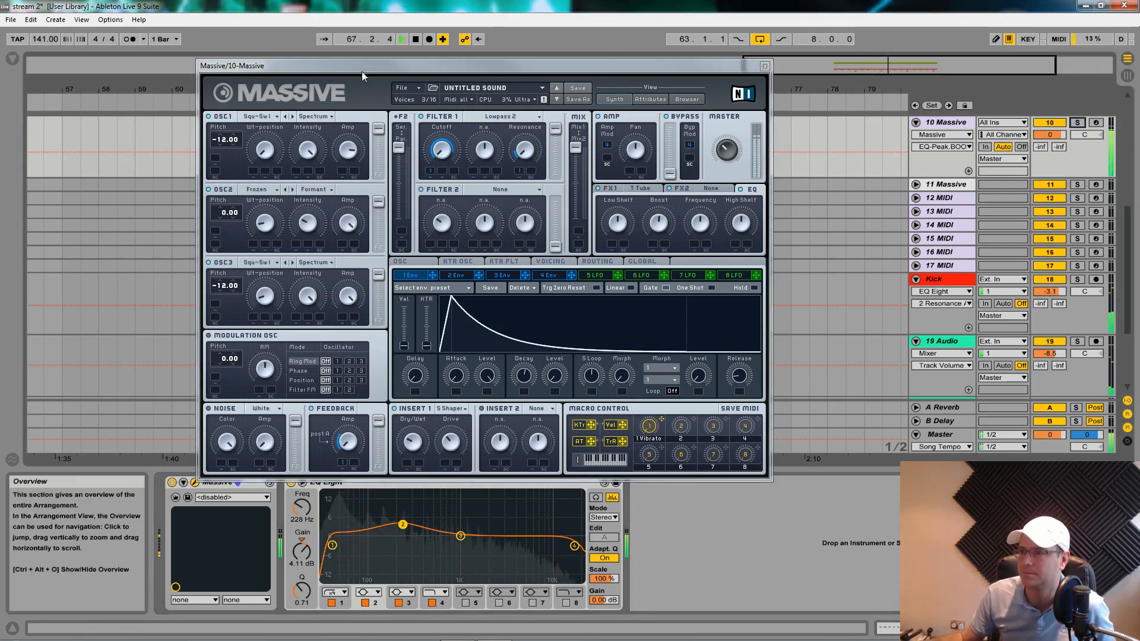
{"action": "left_click_drag", "start_coordinate": [394, 76], "coordinate": [384, 156]}
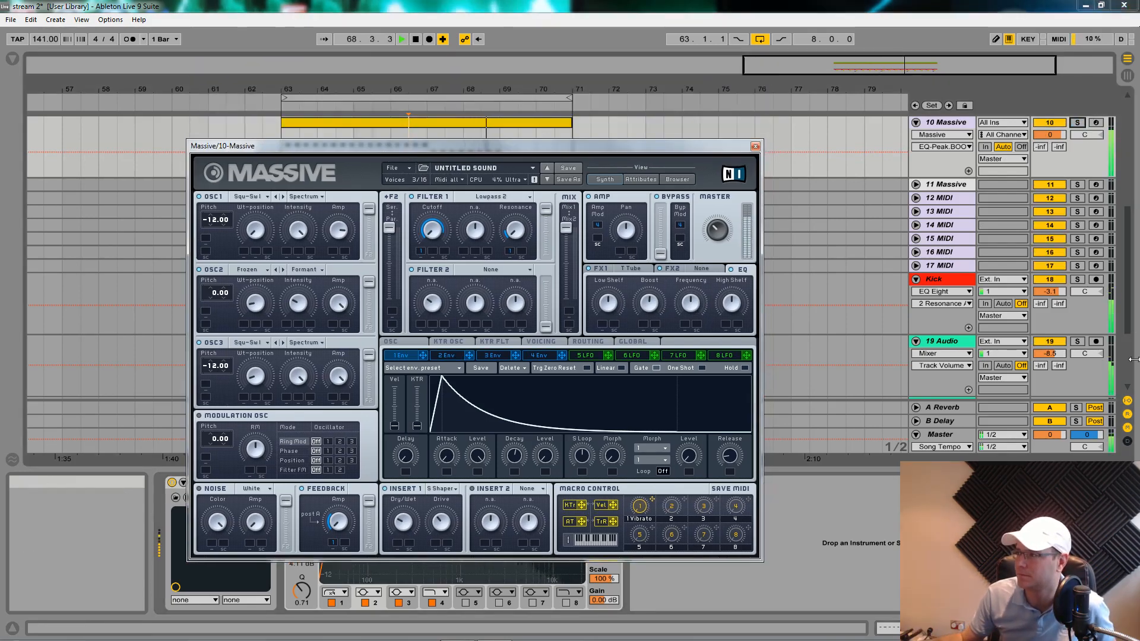
{"action": "left_click_drag", "start_coordinate": [1049, 434], "coordinate": [1049, 437]}
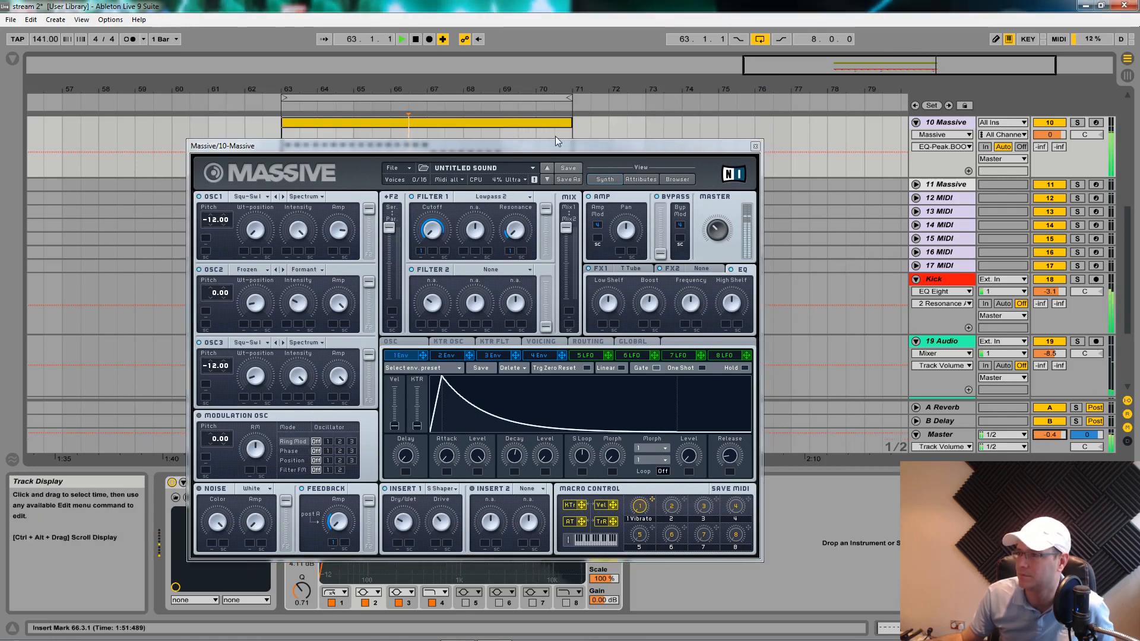
Move the Massive window aside, look over the drum, Diva and Massive tracks while the loop plays, and bring the synth back into view
{"action": "left_click_drag", "start_coordinate": [571, 148], "coordinate": [66, 557]}
{"action": "left_click", "coordinate": [825, 305]}
{"action": "scroll", "coordinate": [803, 318], "scroll_direction": "down", "scroll_amount": 3}
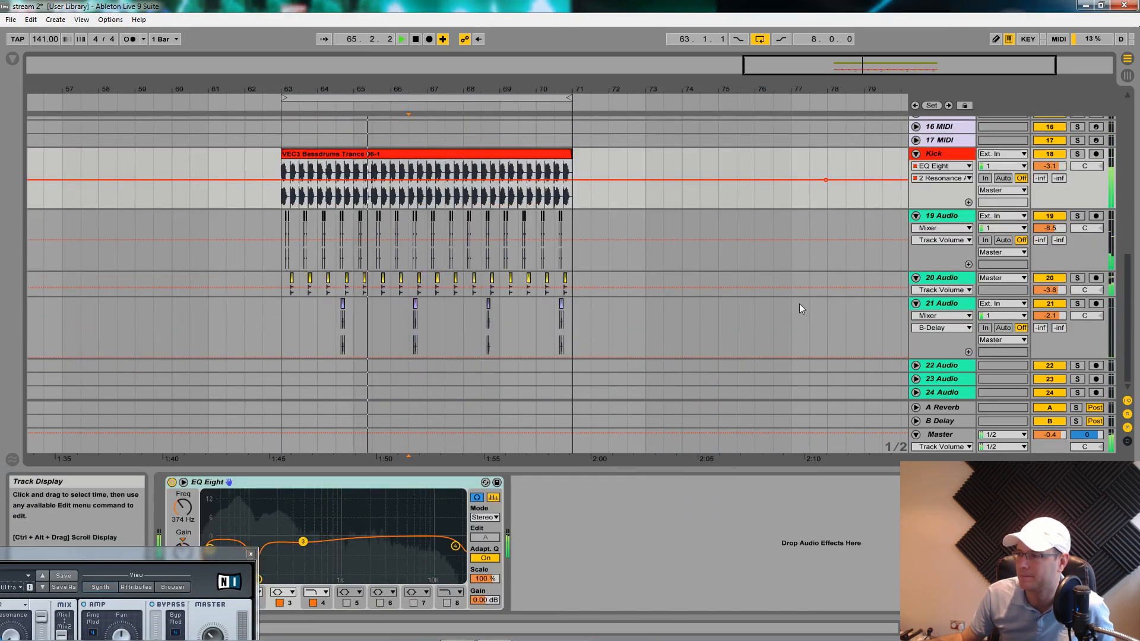
{"action": "scroll", "coordinate": [799, 304], "scroll_direction": "up", "scroll_amount": 4}
{"action": "scroll", "coordinate": [800, 297], "scroll_direction": "up", "scroll_amount": 3}
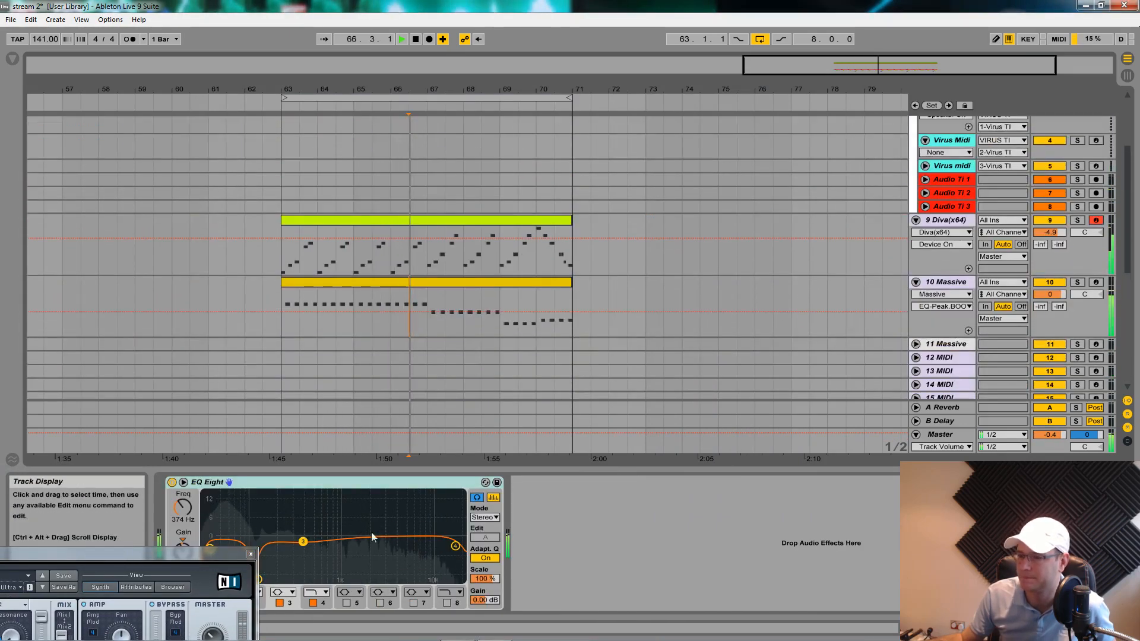
{"action": "left_click_drag", "start_coordinate": [197, 555], "coordinate": [696, 86]}
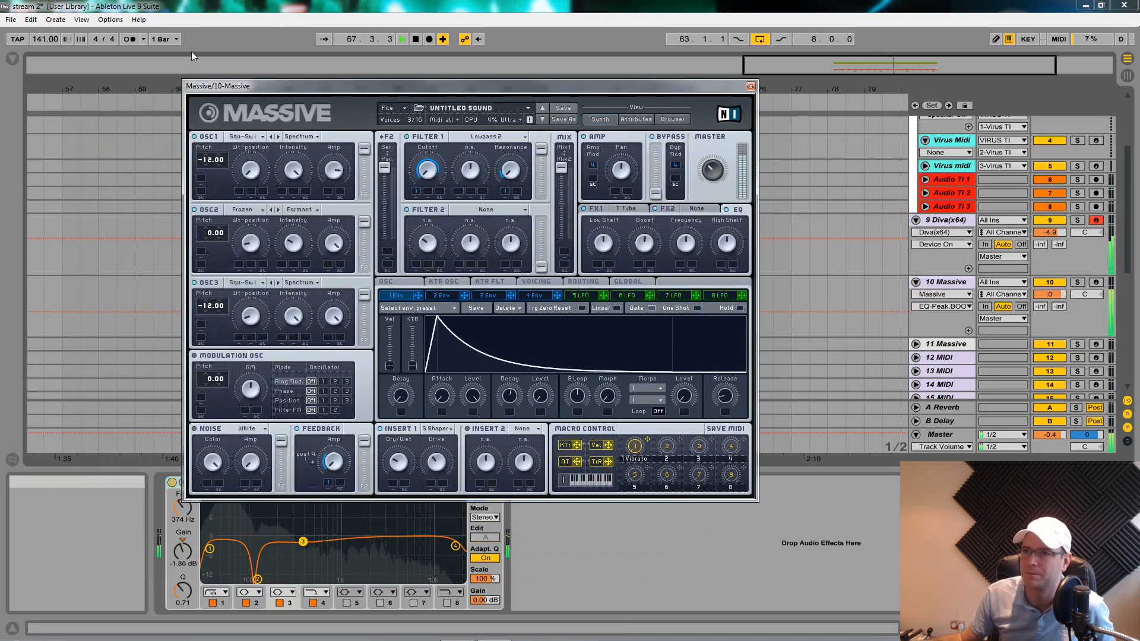
Lower the song tempo to 124 BPM, audition the loop at that speed, and stop playback
{"action": "left_click_drag", "start_coordinate": [45, 39], "coordinate": [45, 49]}
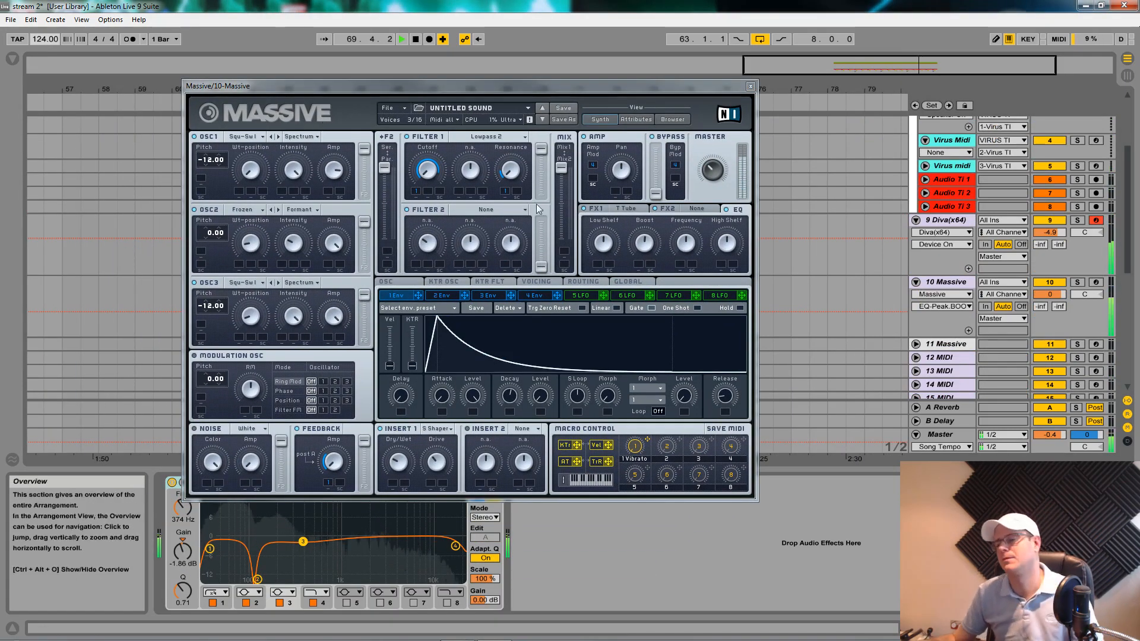
{"action": "left_click_drag", "start_coordinate": [534, 86], "coordinate": [542, 52]}
{"action": "key", "text": "space"}
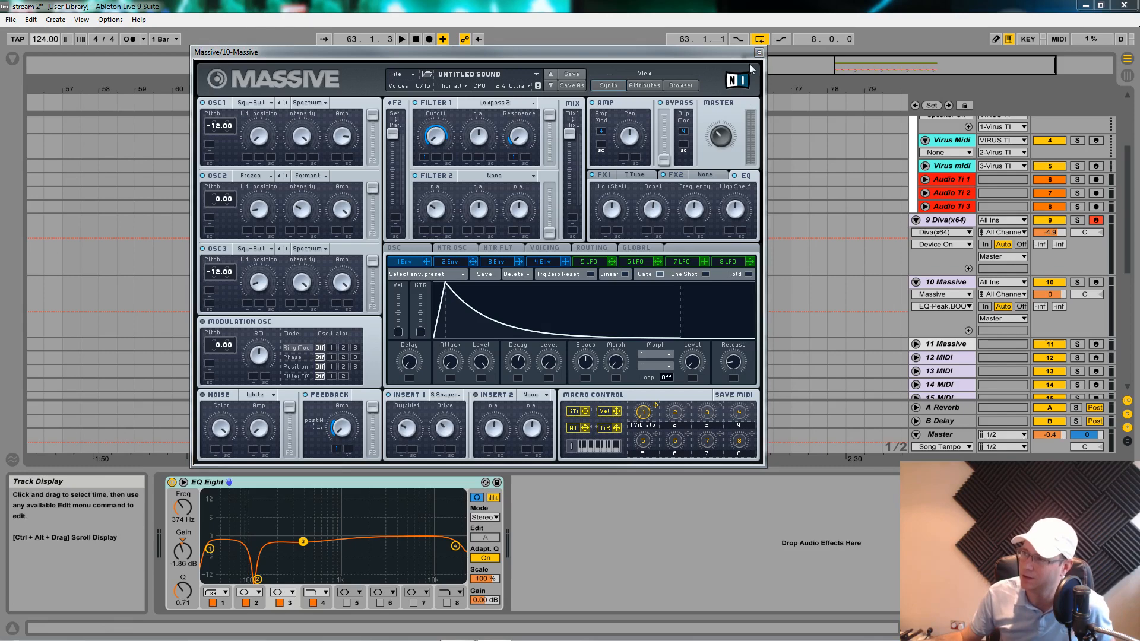
Uncover the arrangement to view the 9 Diva and 10 Massive clips with playback stopped, and return the Massive window above the EQ Eight
{"action": "left_click_drag", "start_coordinate": [748, 52], "coordinate": [694, 504]}
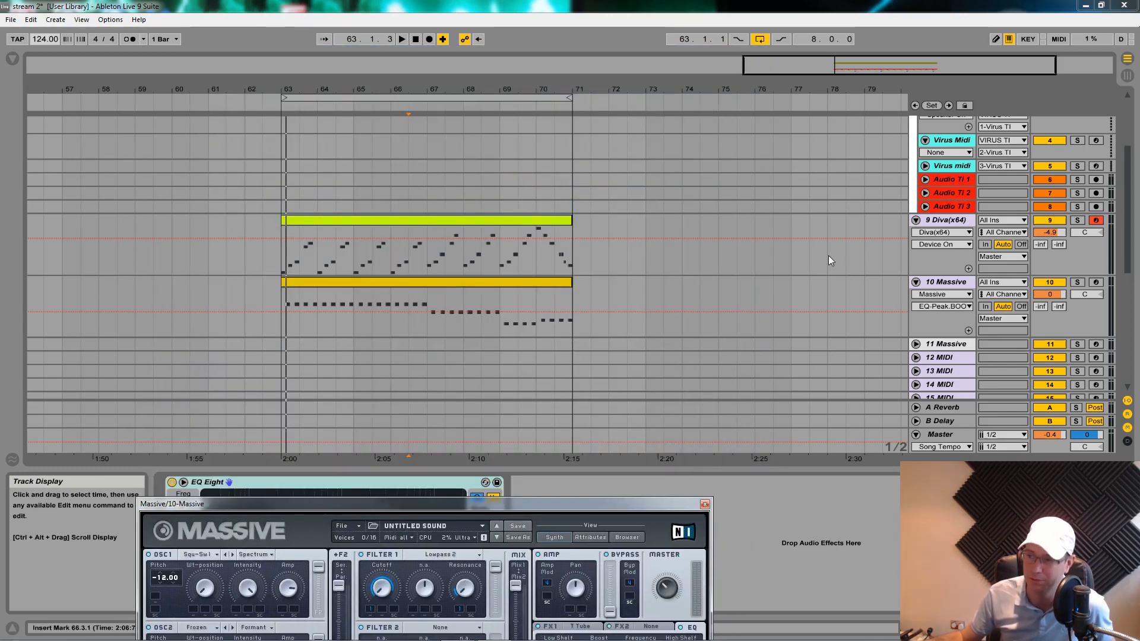
{"action": "left_click_drag", "start_coordinate": [375, 504], "coordinate": [461, 67]}
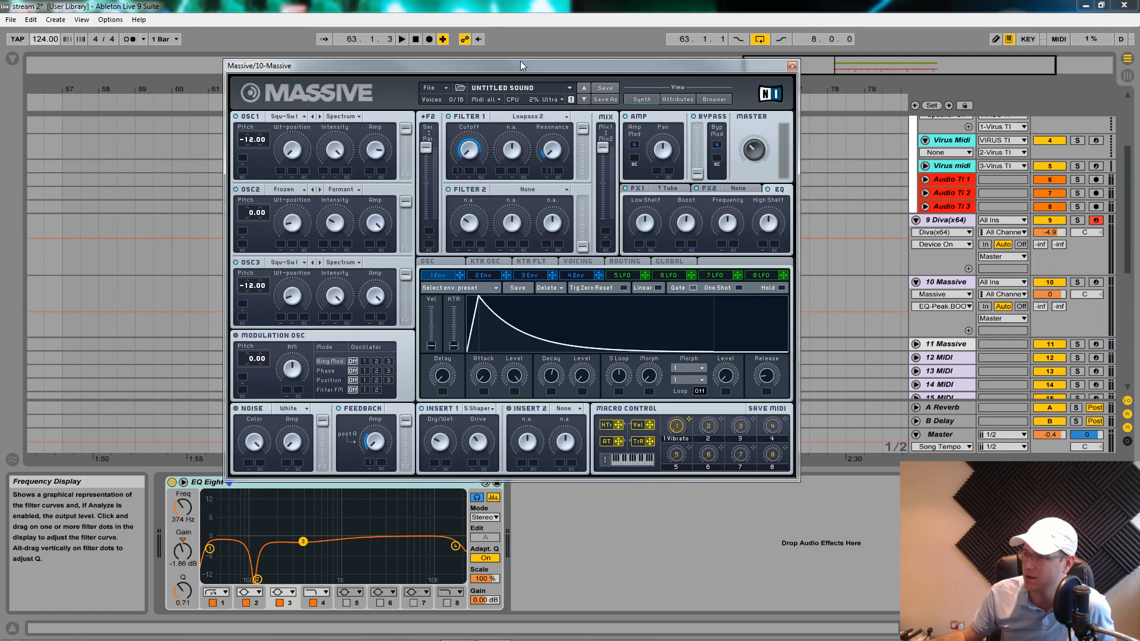
{"action": "left_click_drag", "start_coordinate": [592, 72], "coordinate": [598, 55]}
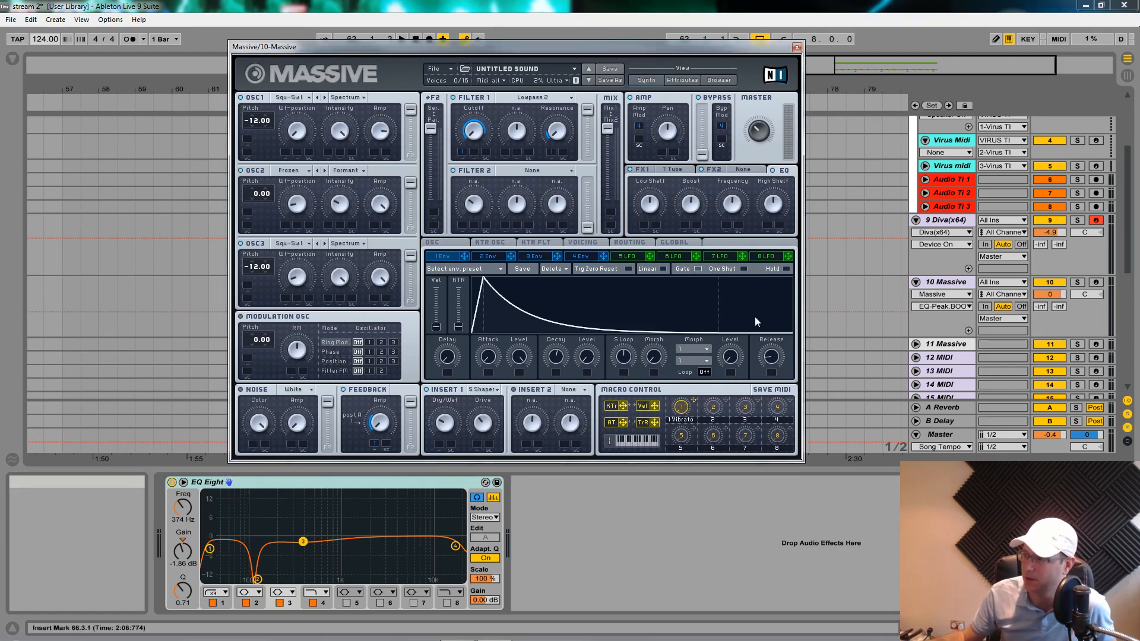